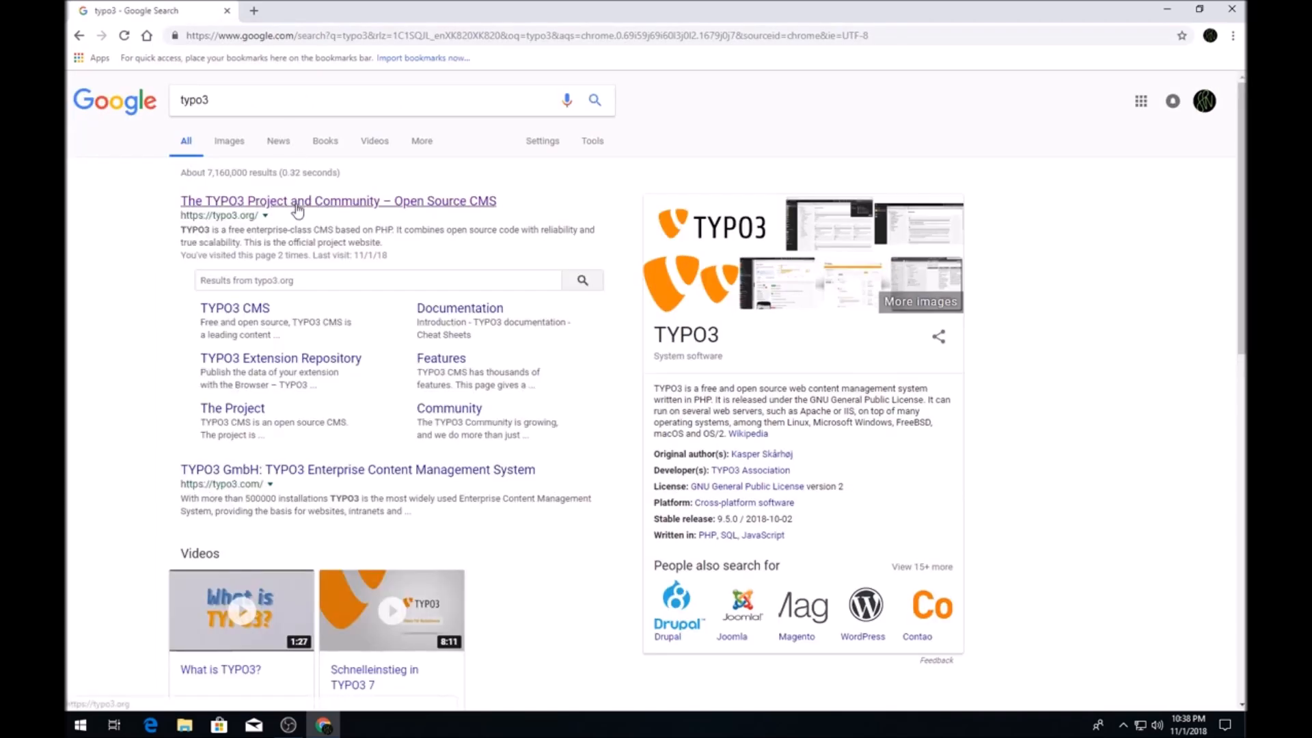
# Open typo3.org's Install TYPO3 page and check version 9's PHP 7.2 requirement.
pyautogui.click(294, 201)
pyautogui.click(799, 96)
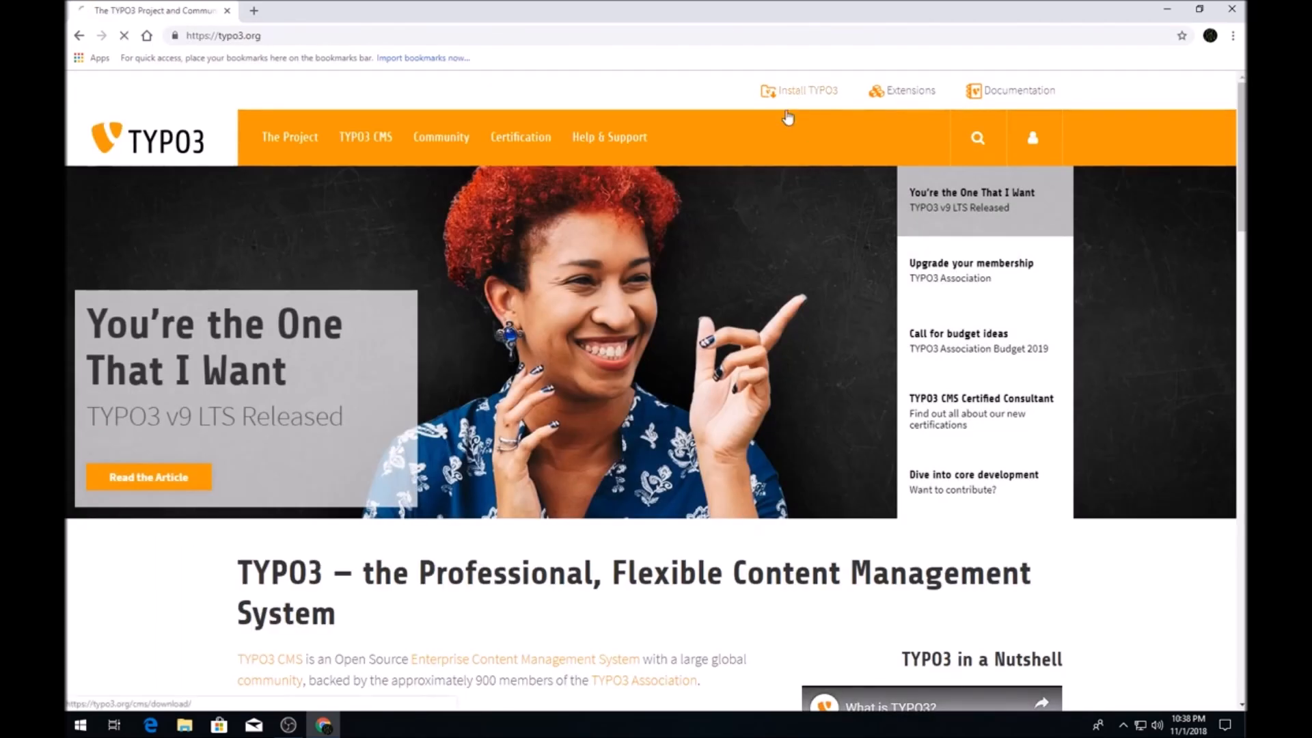
pyautogui.scroll(-4, 442, 457)
pyautogui.scroll(-2, 433, 205)
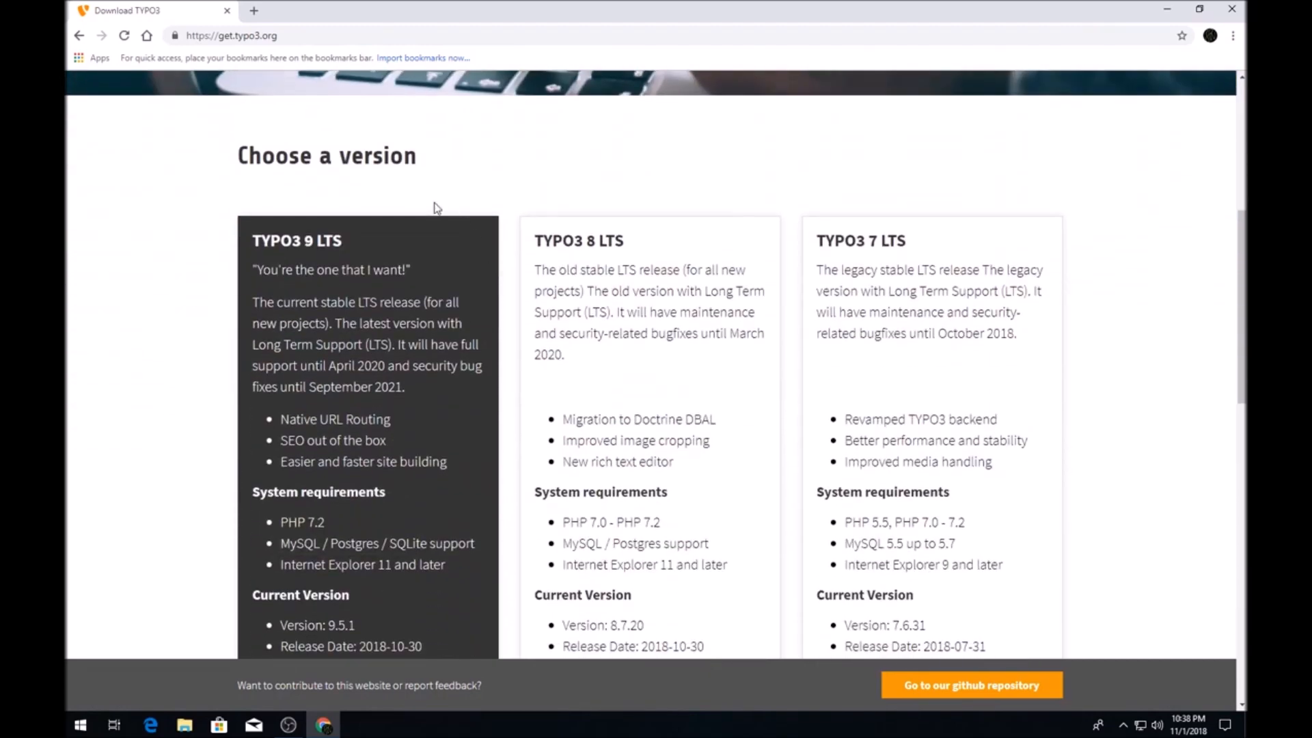
pyautogui.scroll(-1, 427, 333)
pyautogui.scroll(-1, 426, 330)
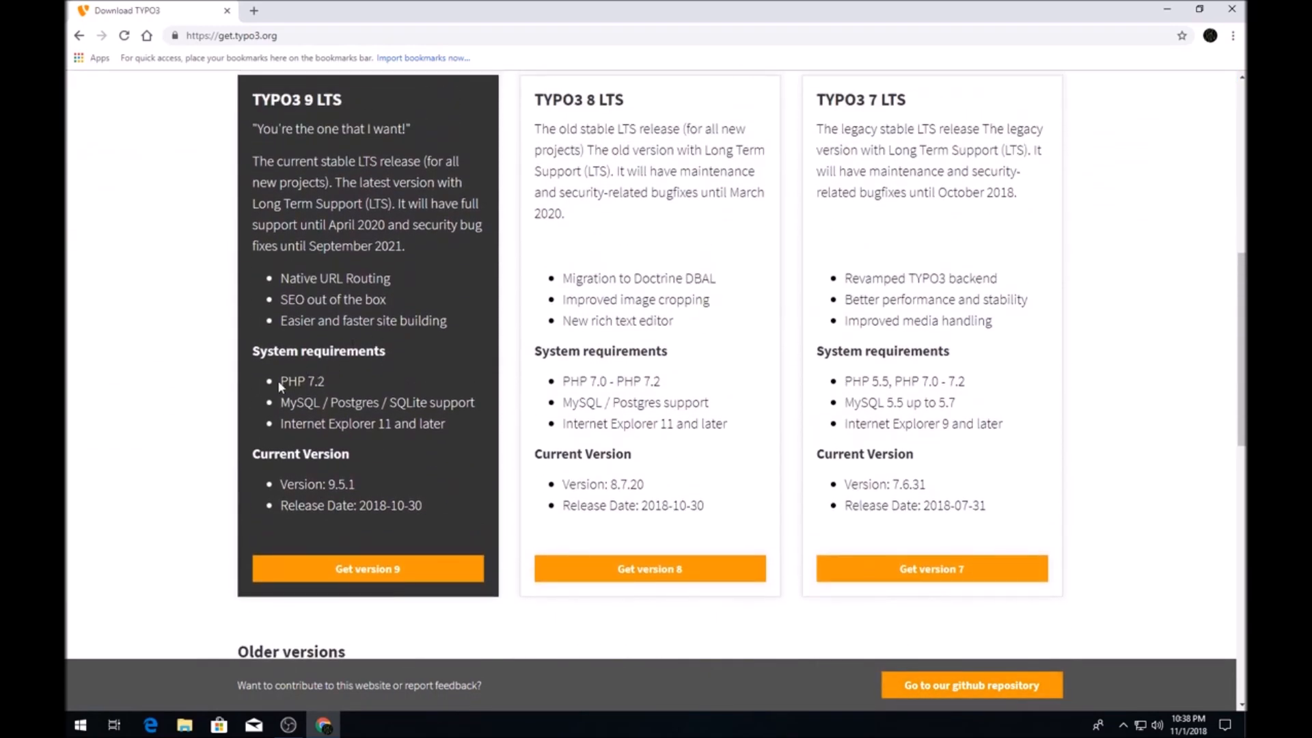
pyautogui.moveTo(278, 379); pyautogui.dragTo(343, 379)
pyautogui.click(341, 378)
# Go to the TYPO3 version 9 download page and expand Package Download.
pyautogui.click(405, 564)
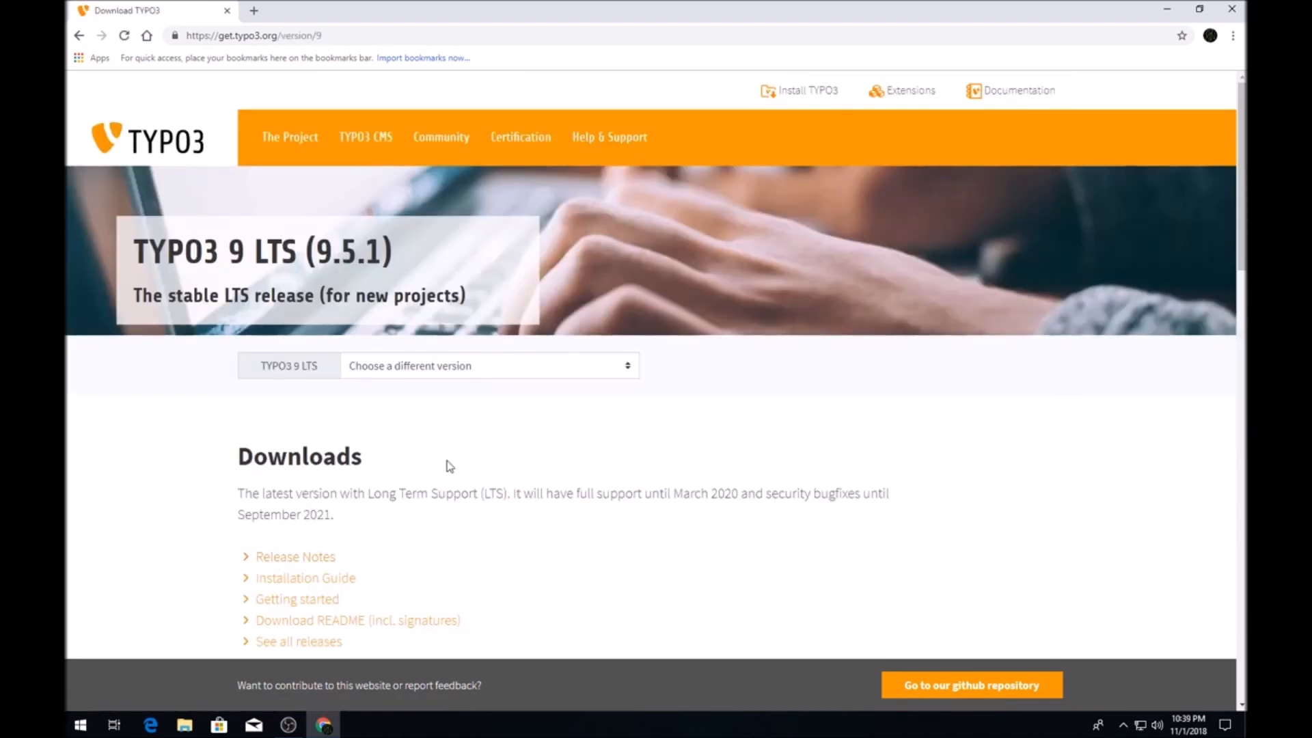
pyautogui.scroll(-3, 449, 467)
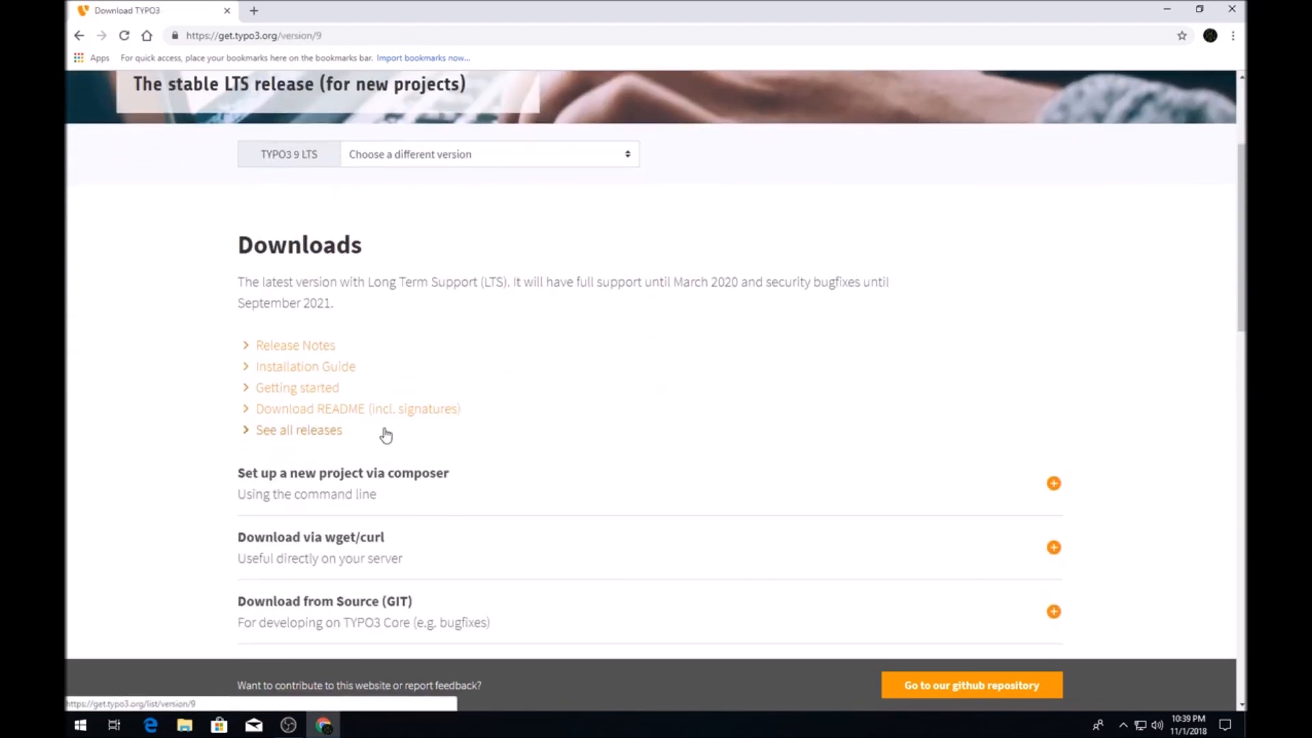
pyautogui.scroll(-3, 384, 432)
pyautogui.click(414, 459)
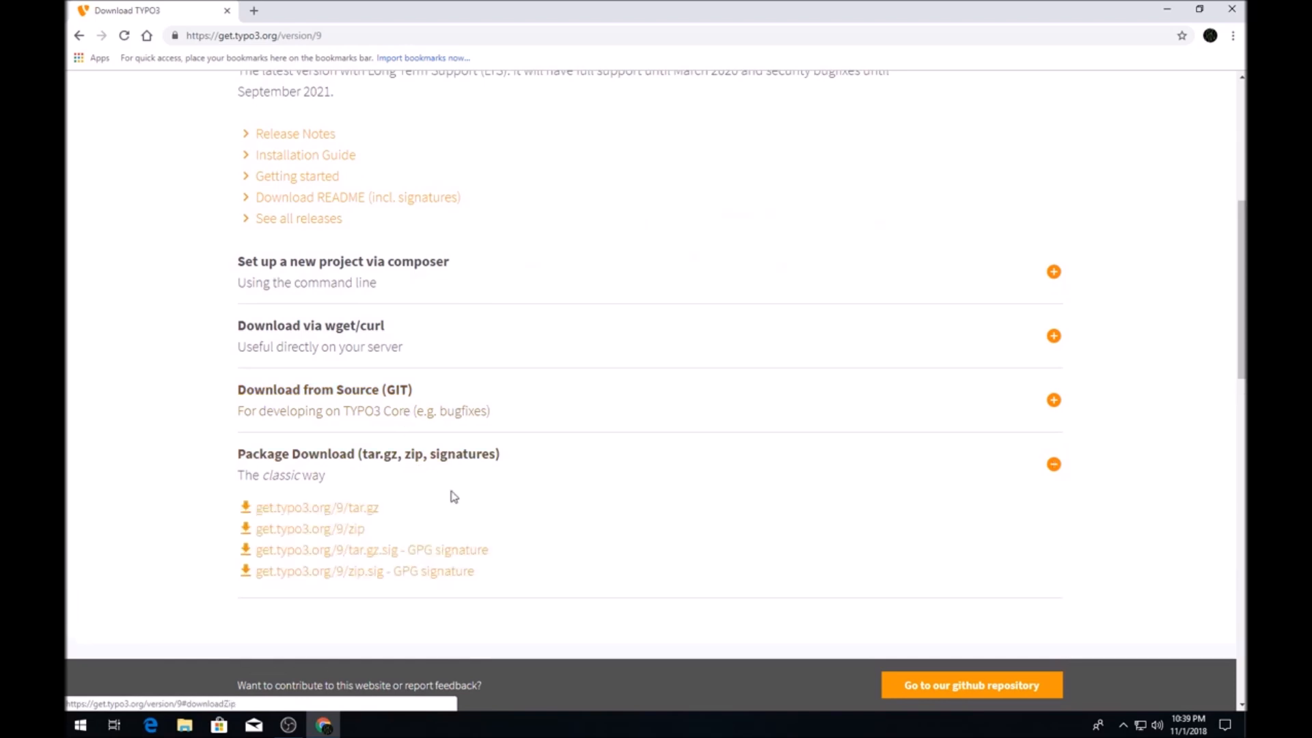
# Download typo3_src-9.5.1.zip and show it in the Downloads folder.
pyautogui.click(364, 529)
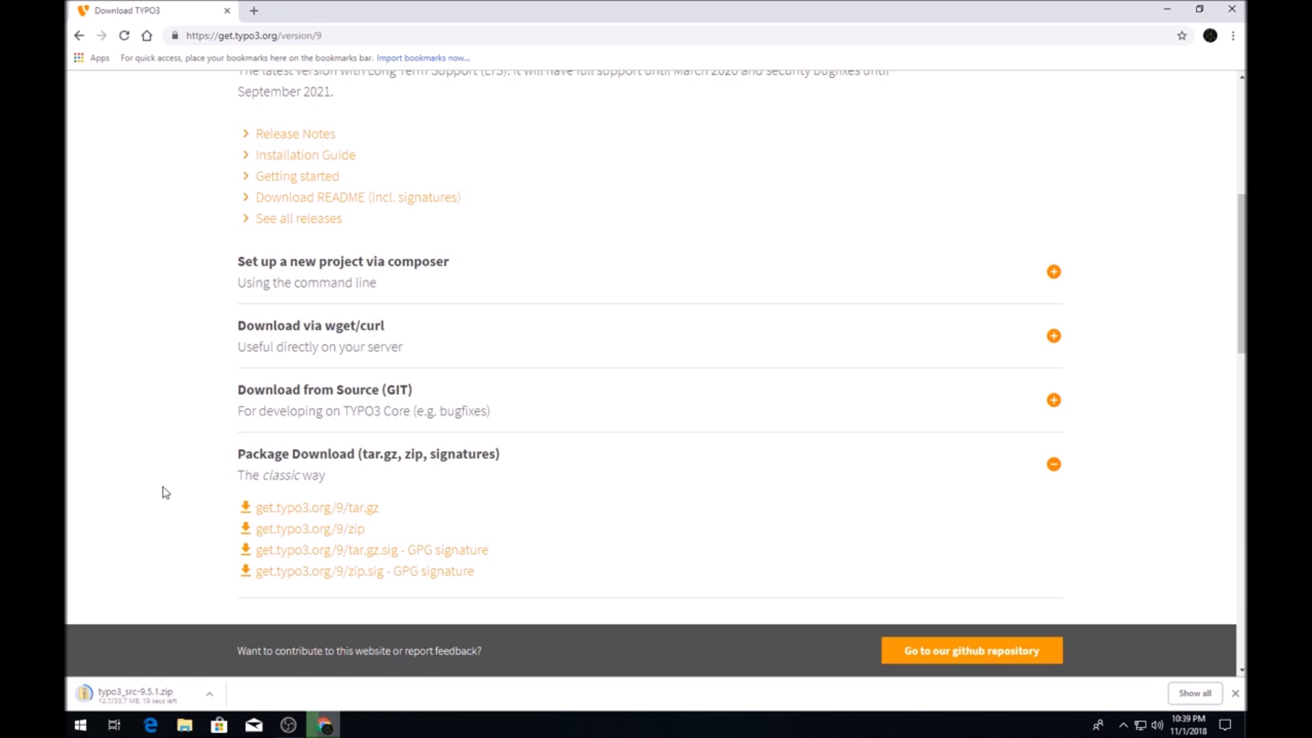
pyautogui.click(211, 693)
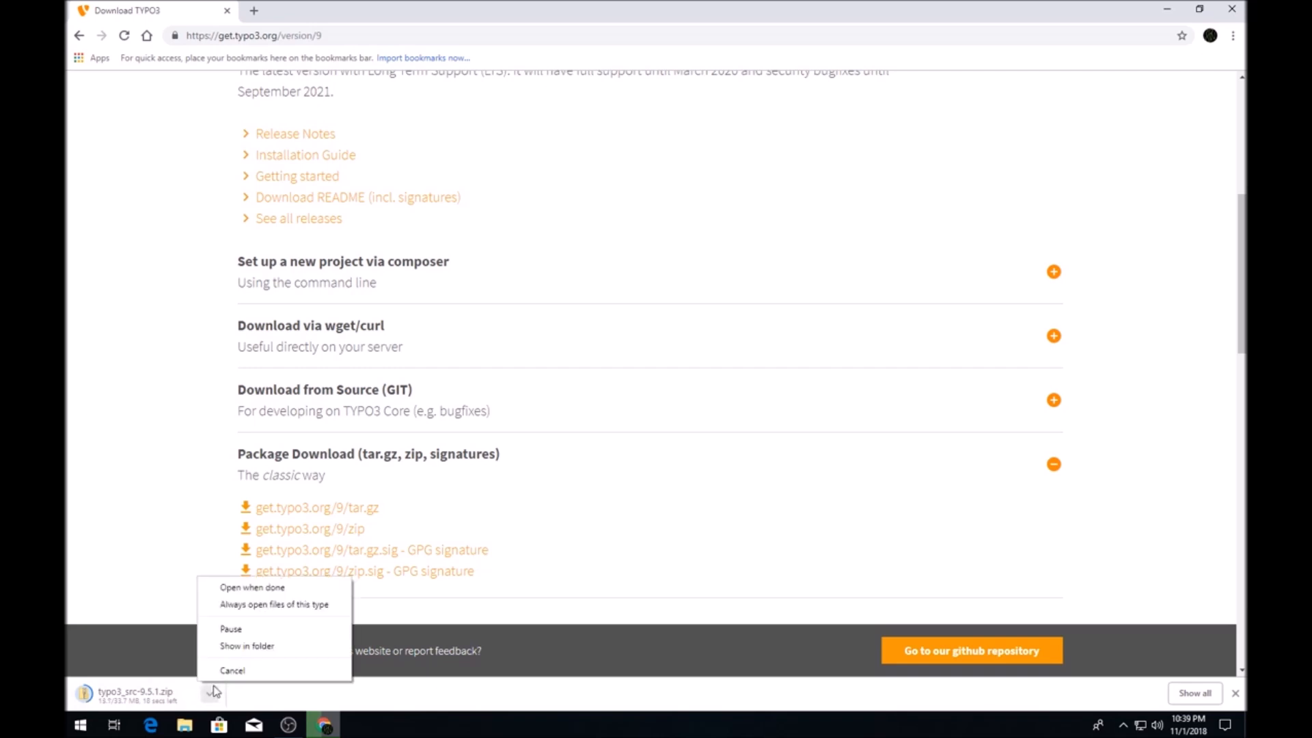
pyautogui.click(227, 647)
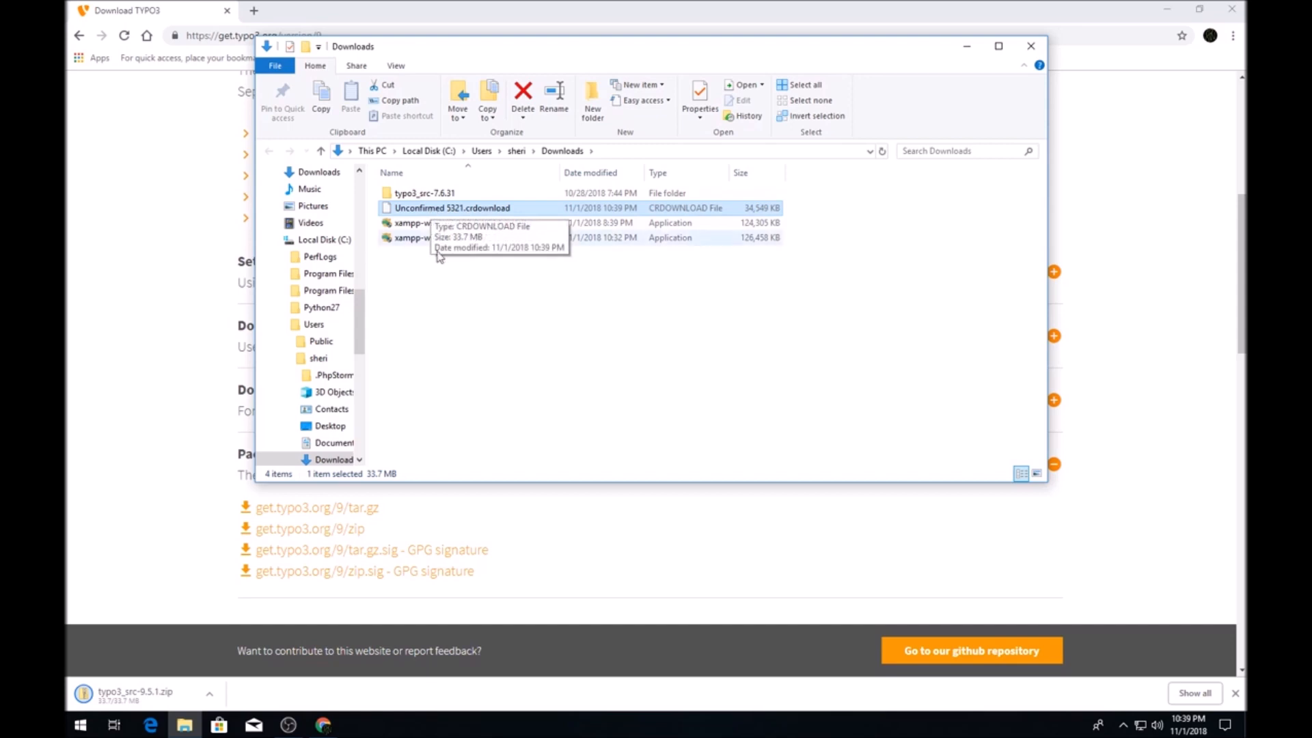
# Refresh Downloads and start Extract All on typo3_src-9.5.1.zip.
pyautogui.rightClick(447, 298)
pyautogui.click(479, 358)
pyautogui.click(455, 207)
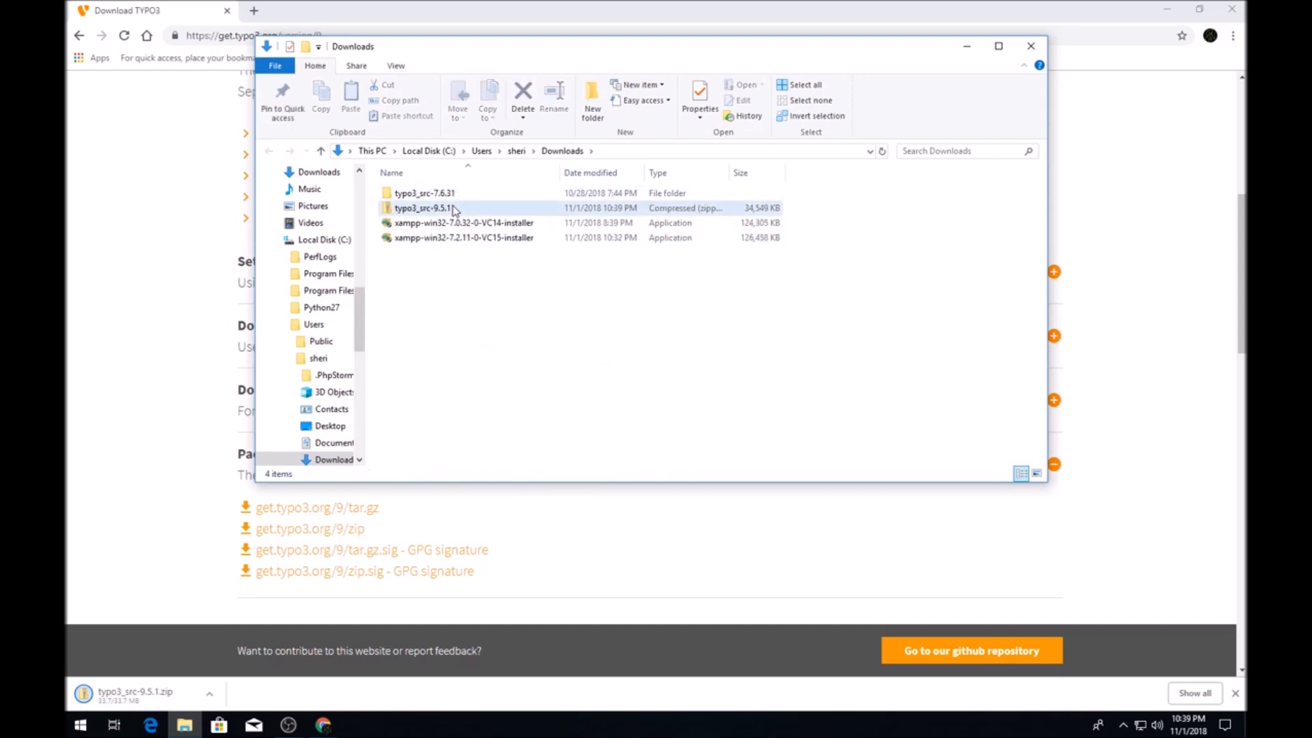
pyautogui.rightClick(454, 208)
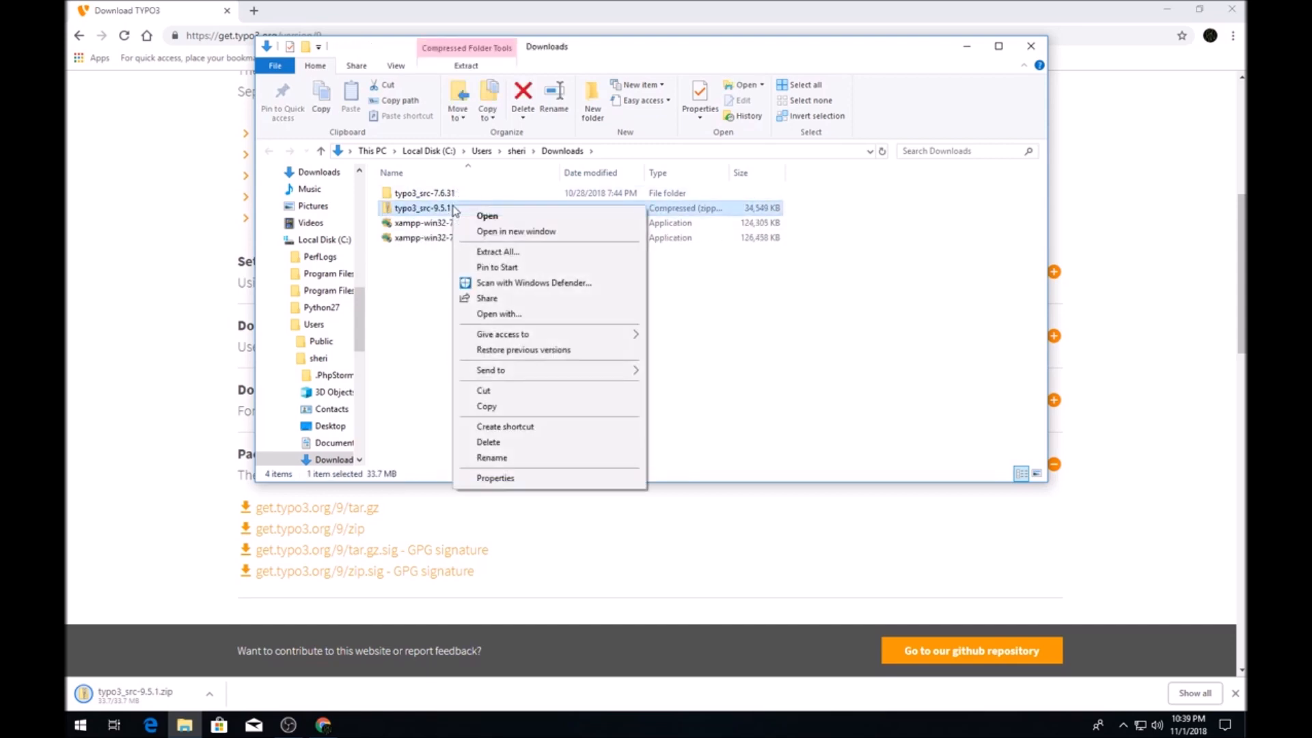
pyautogui.click(532, 253)
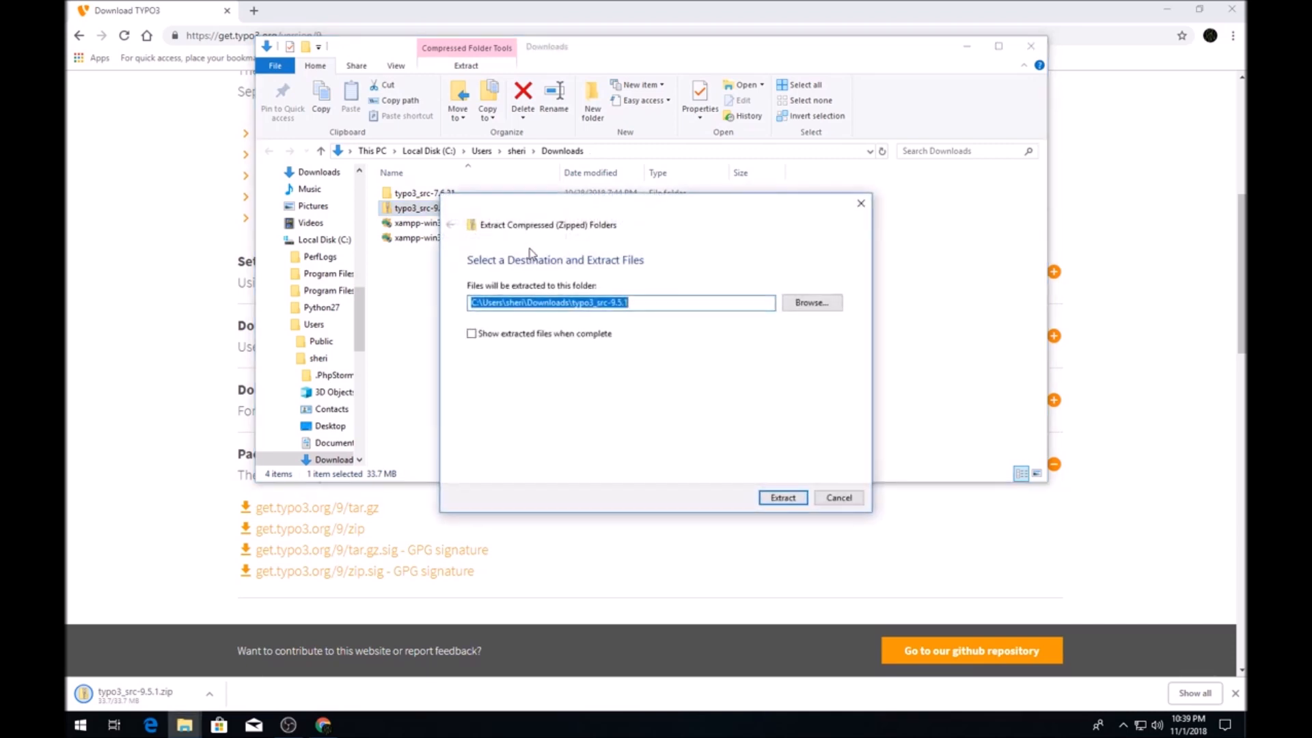
# Browse the extraction destination to C:\xampp3\htdocs.
pyautogui.click(829, 301)
pyautogui.moveTo(548, 399); pyautogui.dragTo(552, 456)
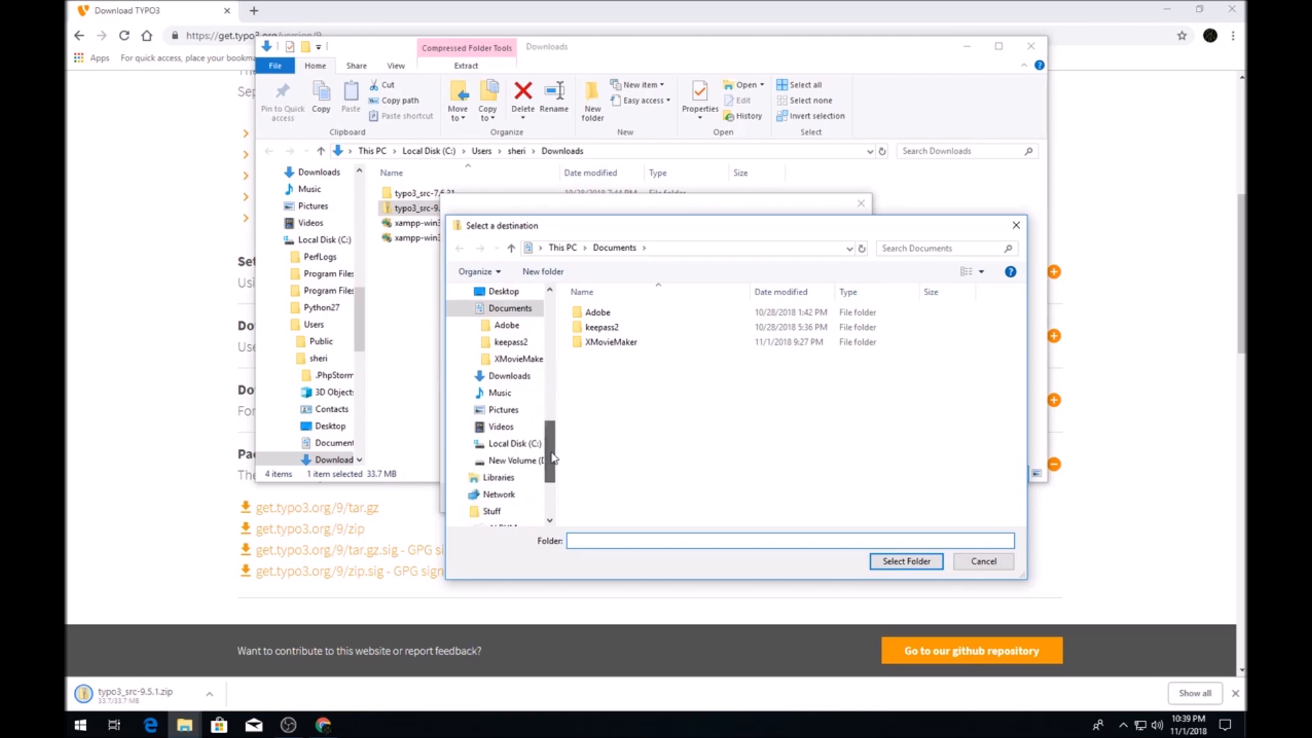
pyautogui.click(513, 444)
pyautogui.click(610, 434)
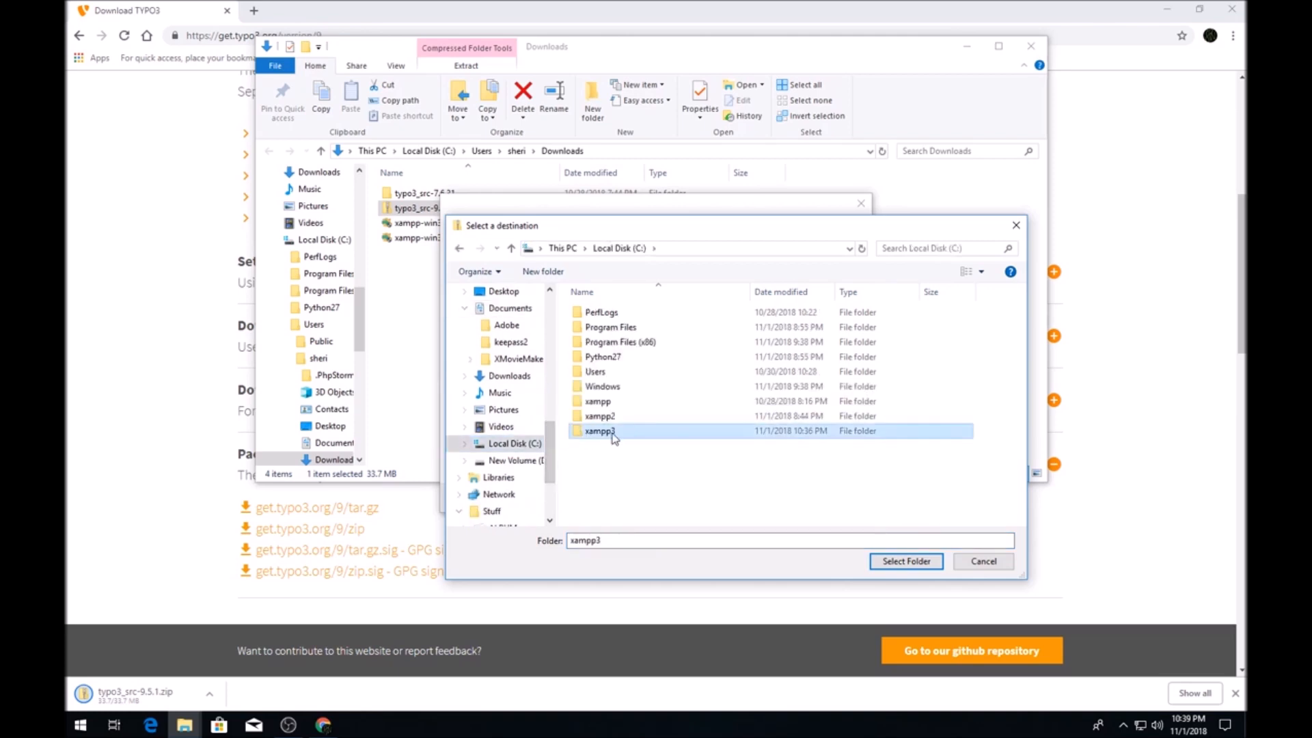
pyautogui.click(610, 435)
pyautogui.click(652, 436)
pyautogui.doubleClick(639, 433)
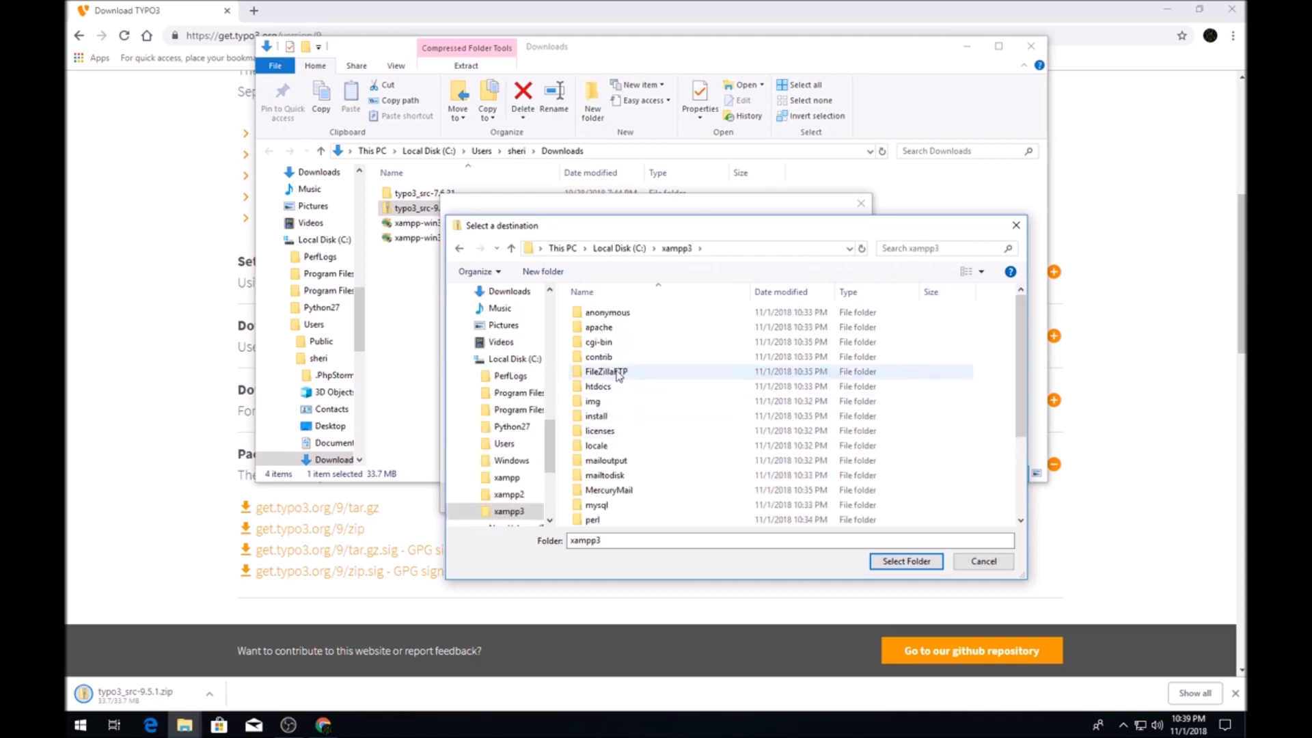
pyautogui.doubleClick(606, 387)
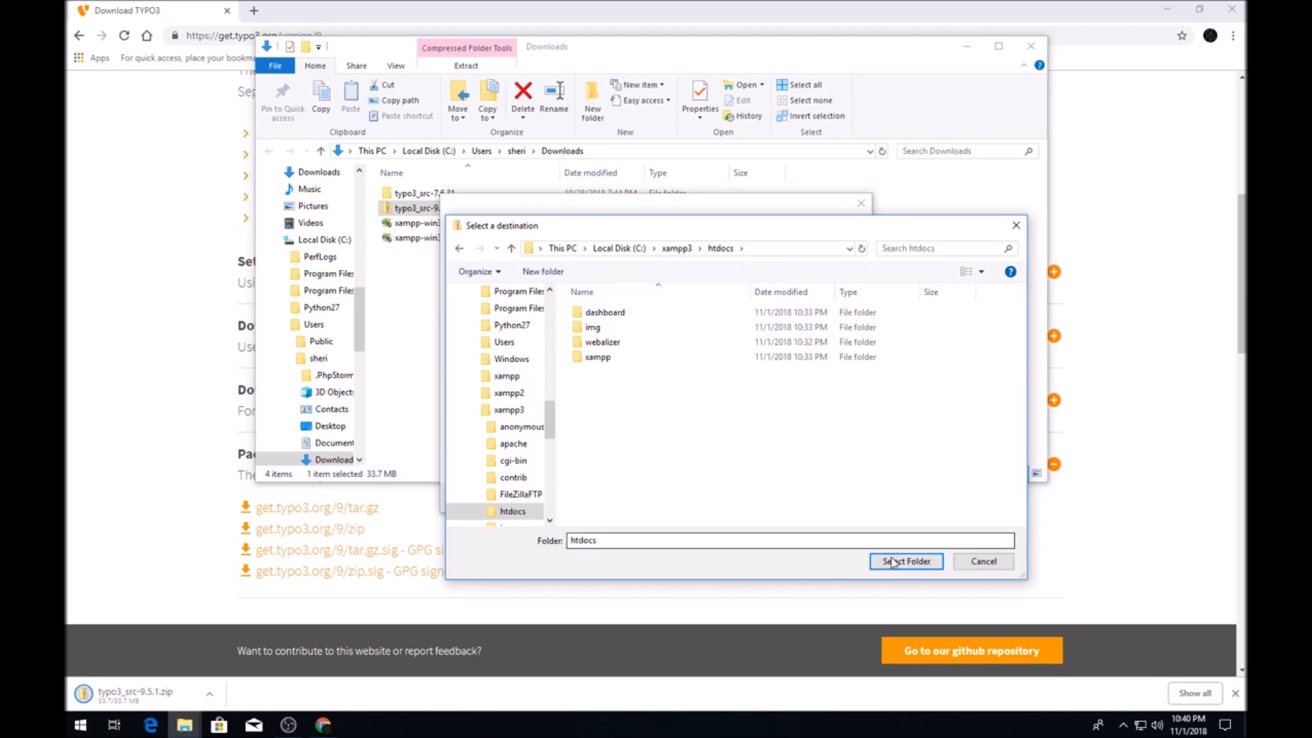
# Create a folder named 'Sherifs' in htdocs and extract the TYPO3 files into it.
pyautogui.click(543, 271)
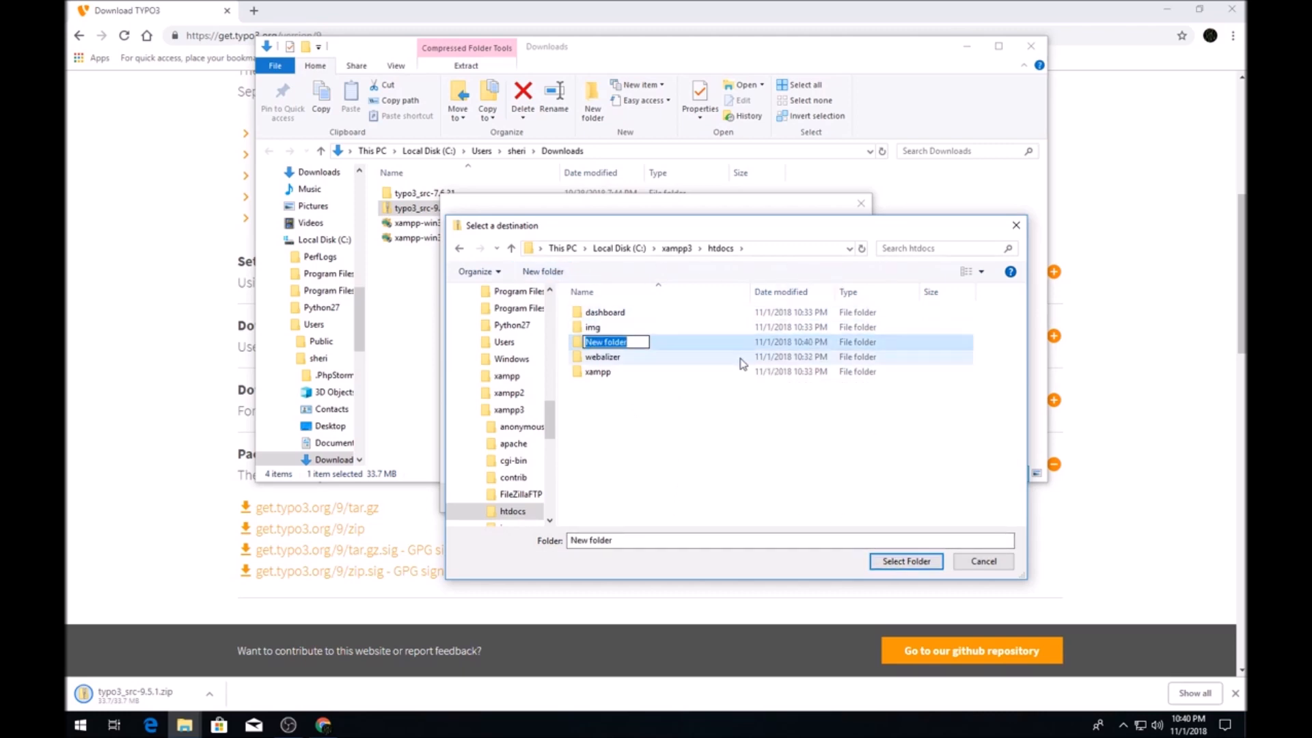
pyautogui.write('Sherifs')
pyautogui.press('Return')
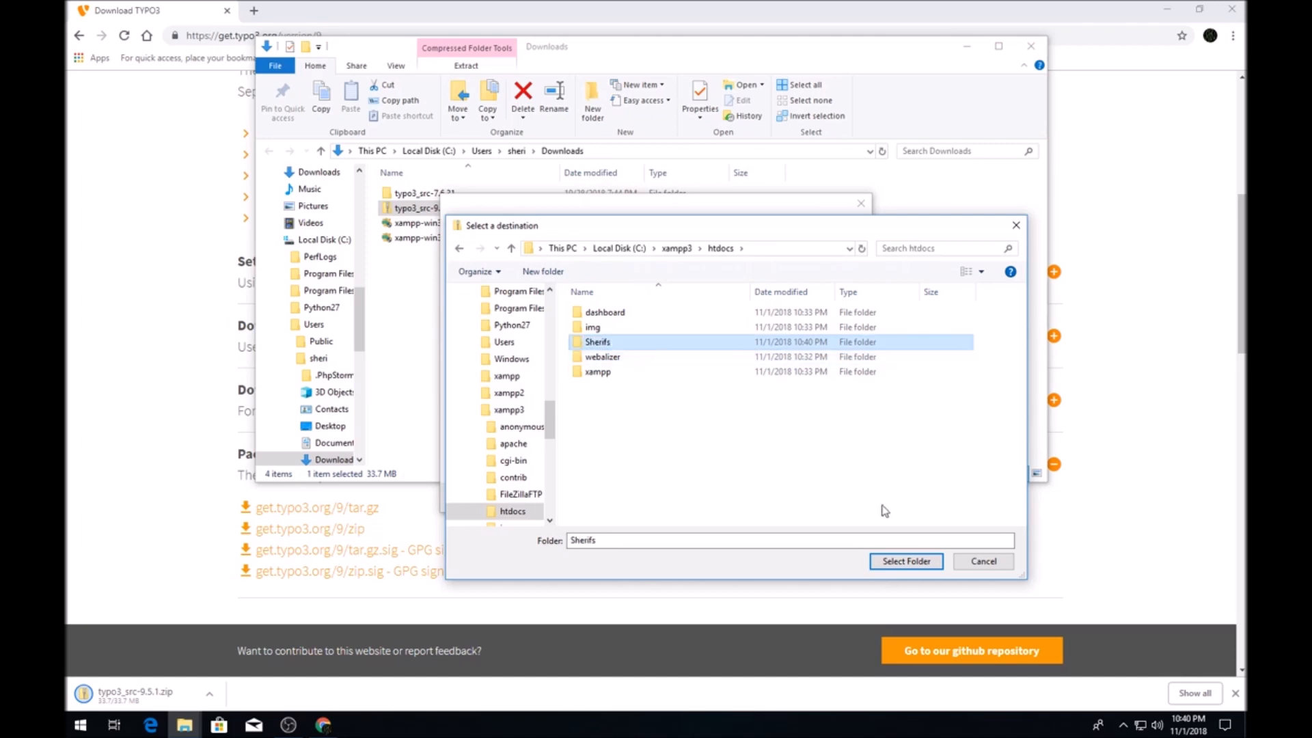
pyautogui.click(896, 560)
pyautogui.click(779, 499)
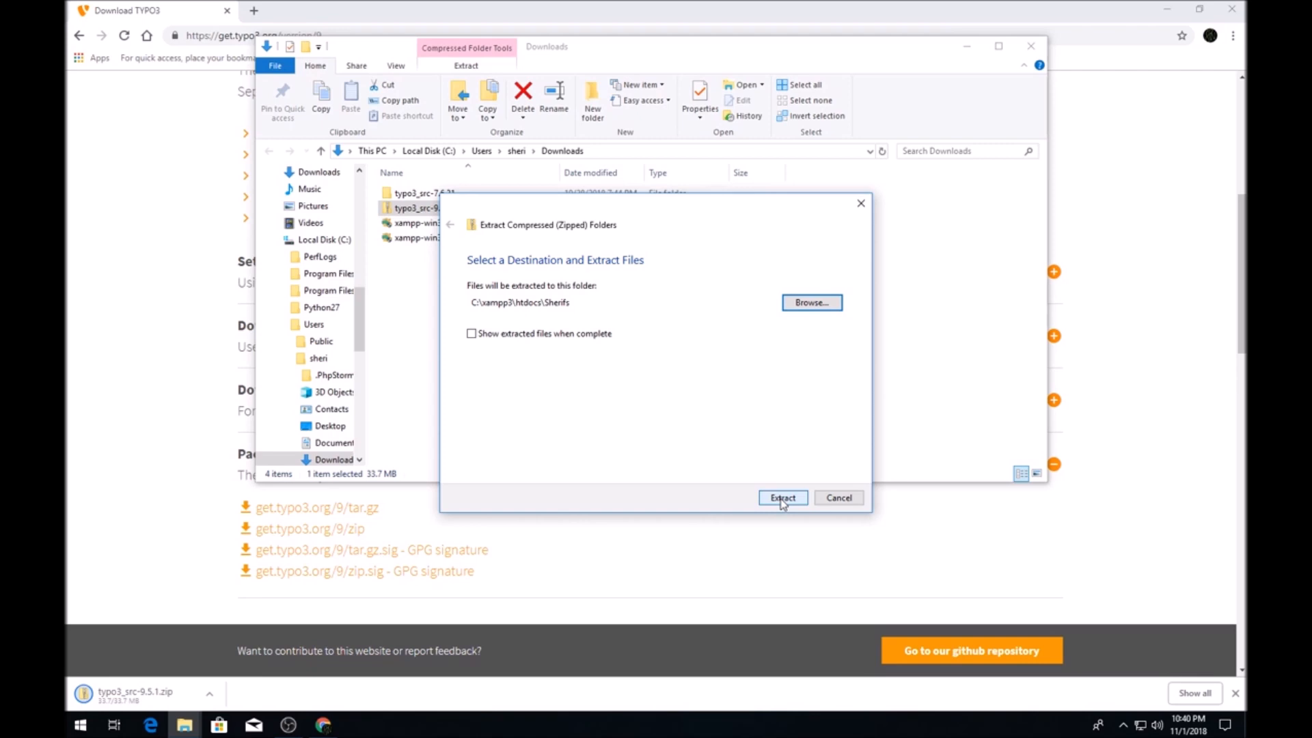
pyautogui.click(783, 498)
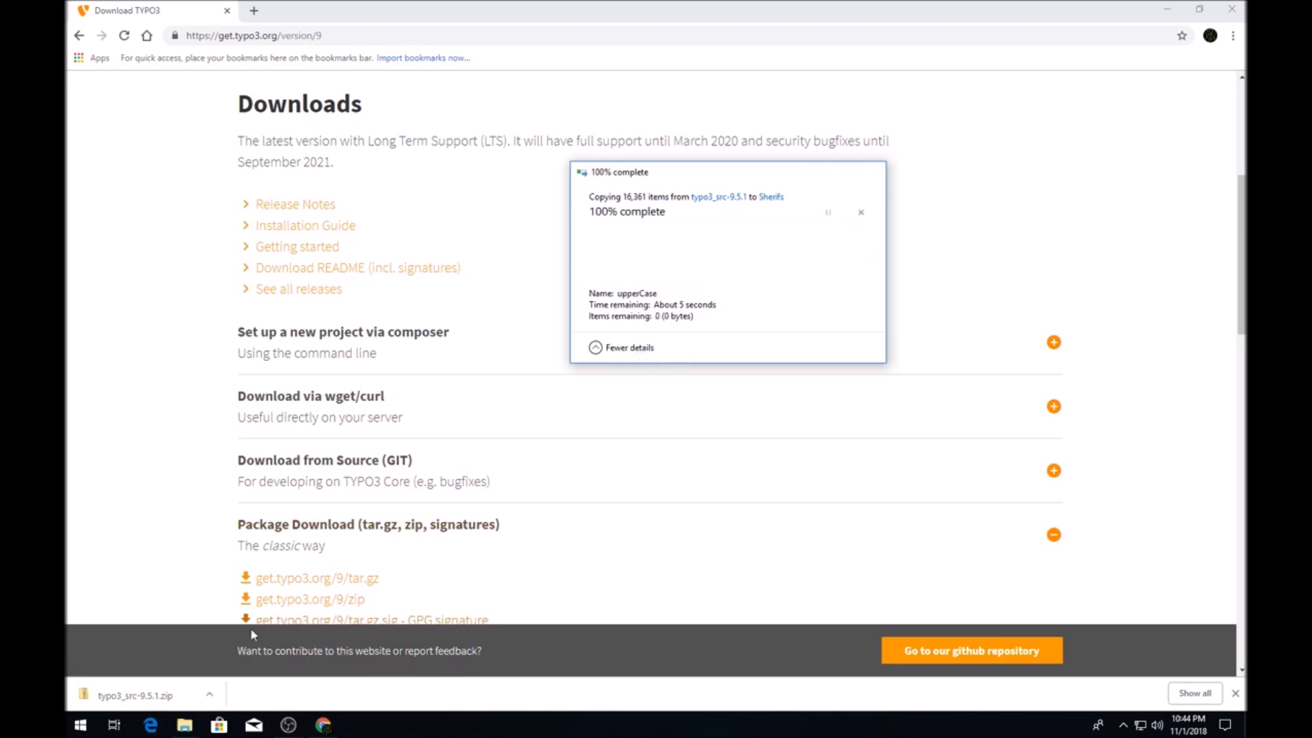
# Copy everything inside Sherifs\typo3_src-9.5.1 up into the Sherifs folder.
pyautogui.click(190, 729)
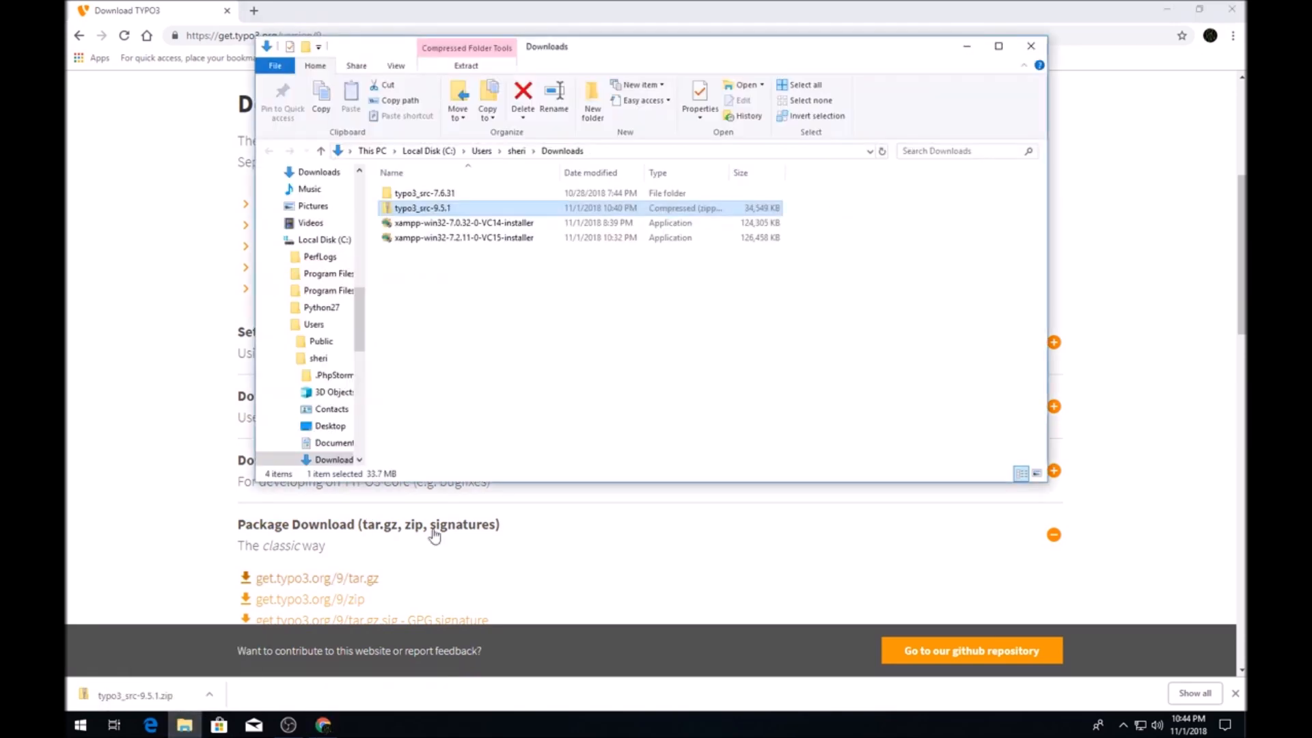
pyautogui.click(326, 239)
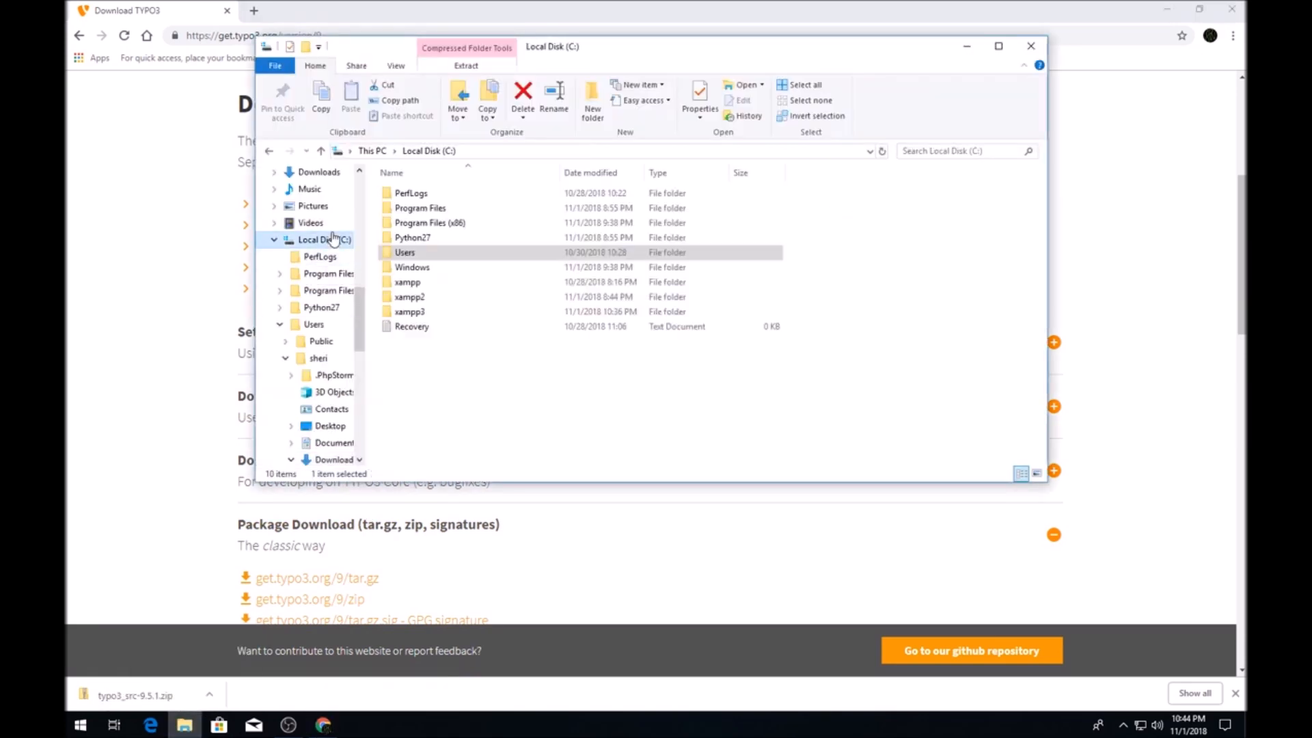
pyautogui.doubleClick(441, 309)
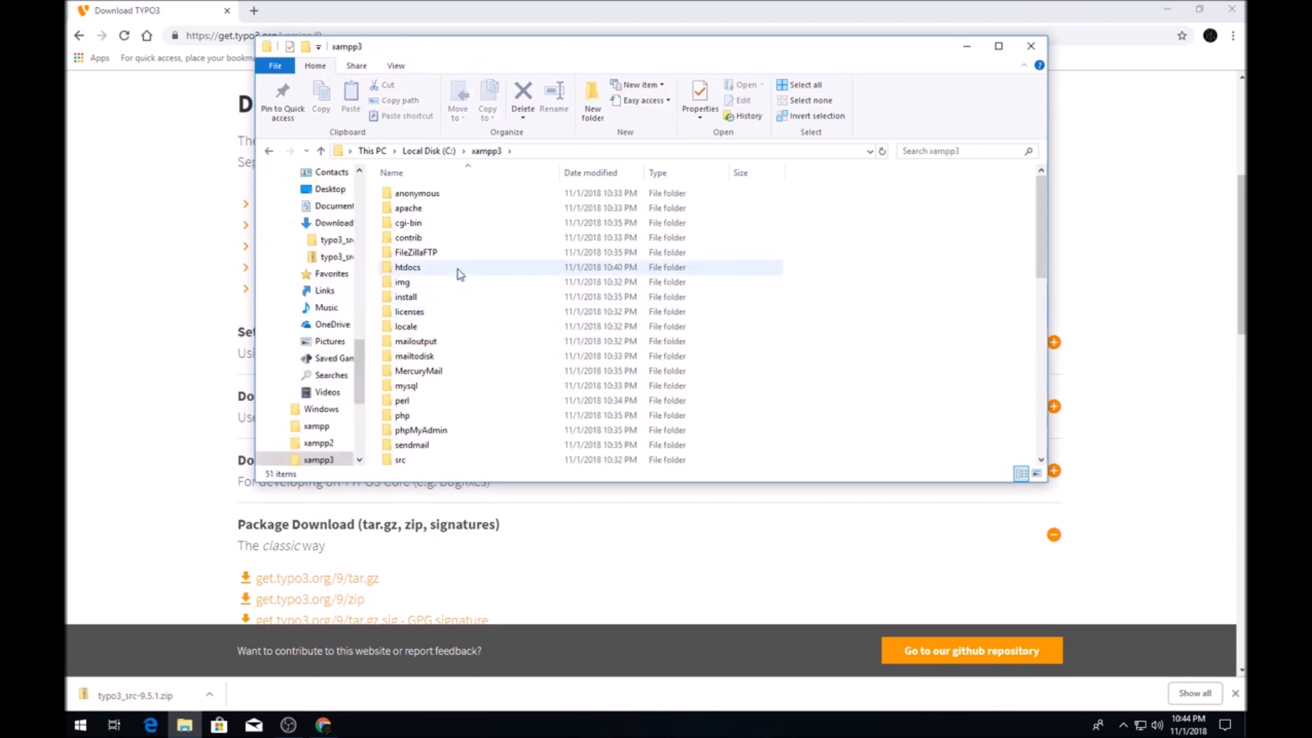
pyautogui.doubleClick(457, 270)
pyautogui.doubleClick(433, 226)
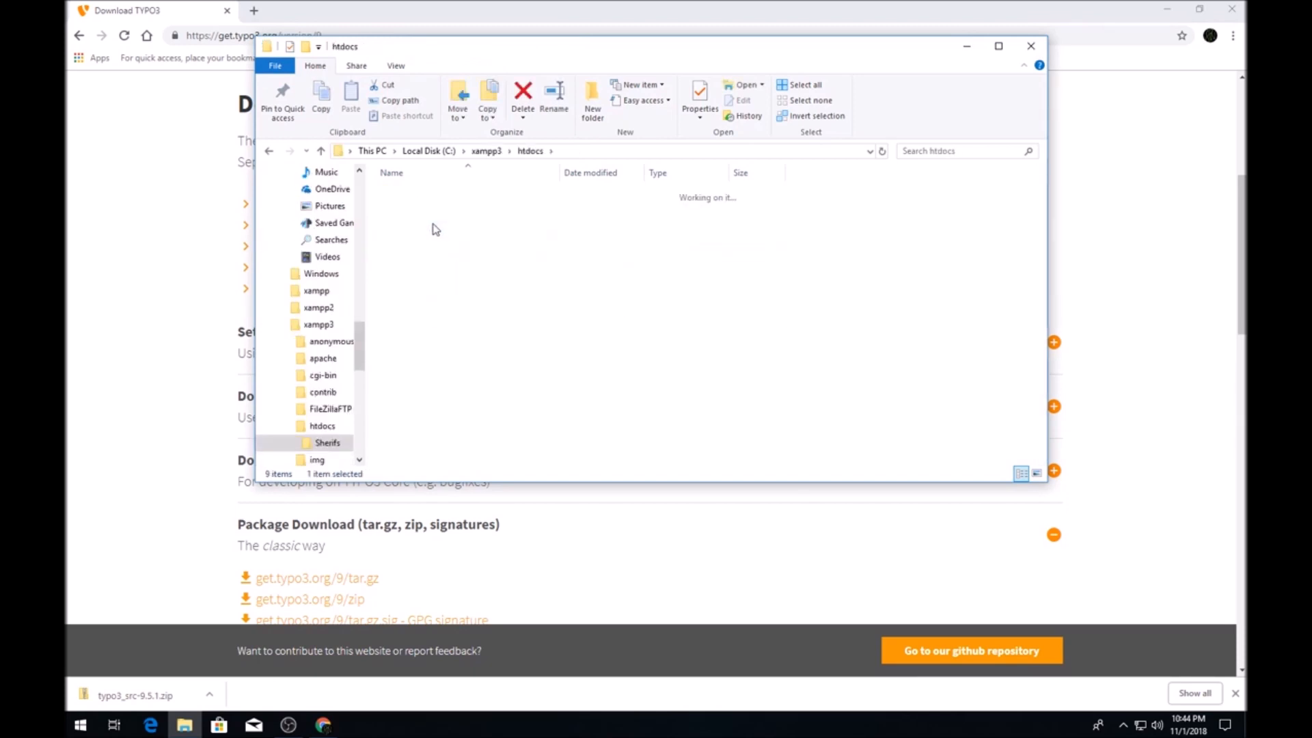
pyautogui.doubleClick(449, 199)
pyautogui.moveTo(484, 352); pyautogui.dragTo(424, 192)
pyautogui.rightClick(425, 194)
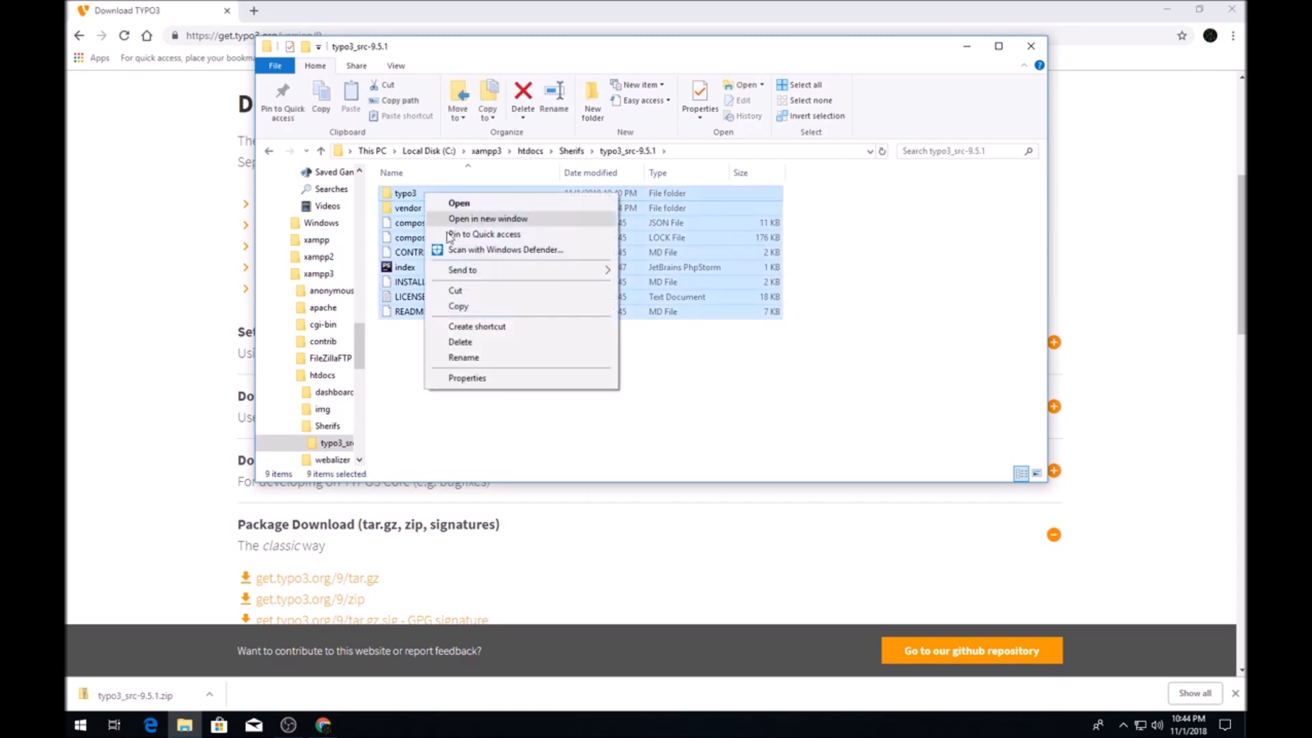
pyautogui.click(458, 306)
pyautogui.click(272, 153)
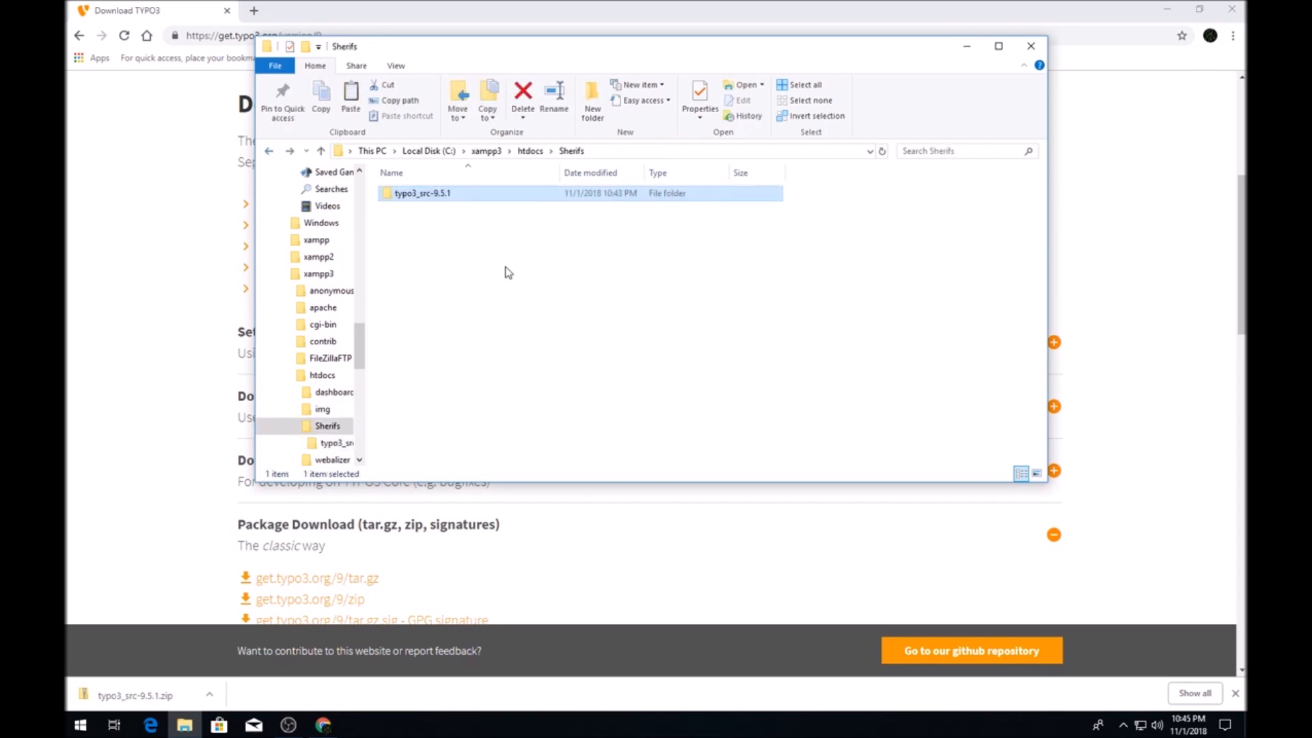
pyautogui.rightClick(478, 265)
pyautogui.click(509, 365)
# Delete the leftover typo3_src-9.5.1 folder, confirming the Recycle Bin prompt.
pyautogui.click(441, 212)
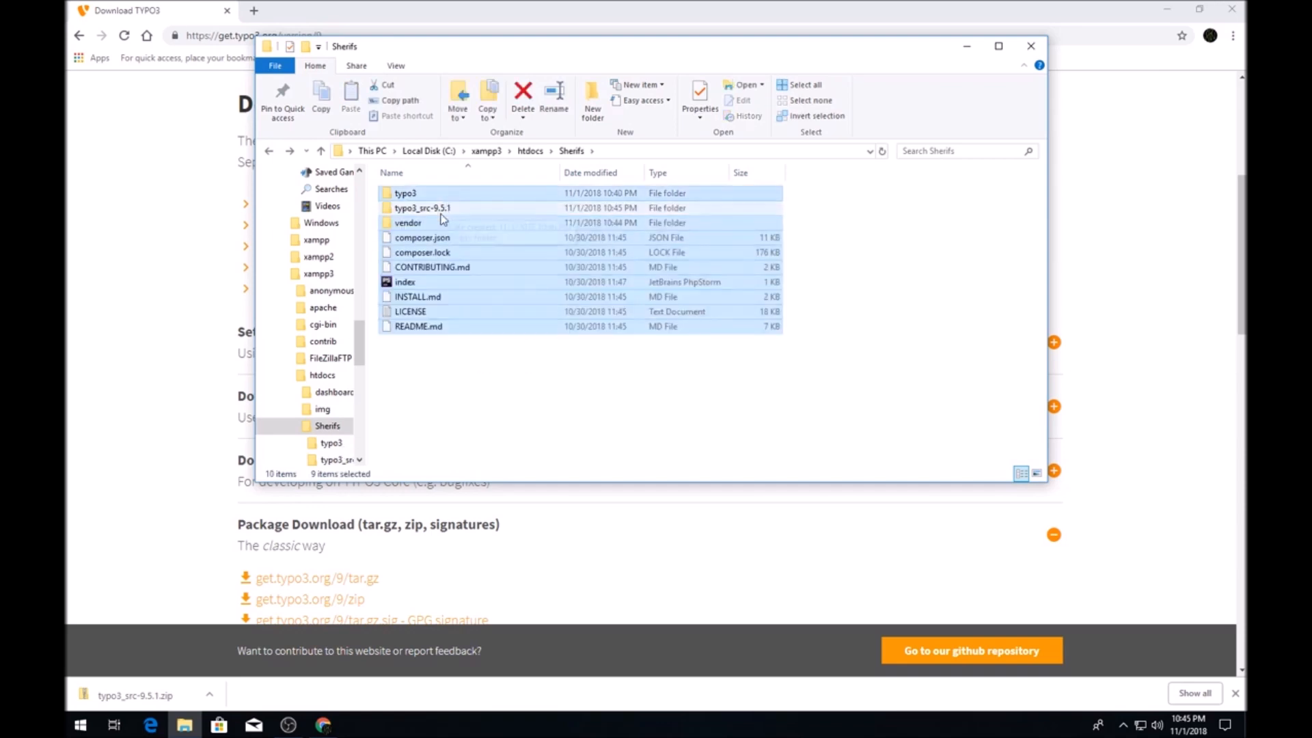
pyautogui.press('Delete')
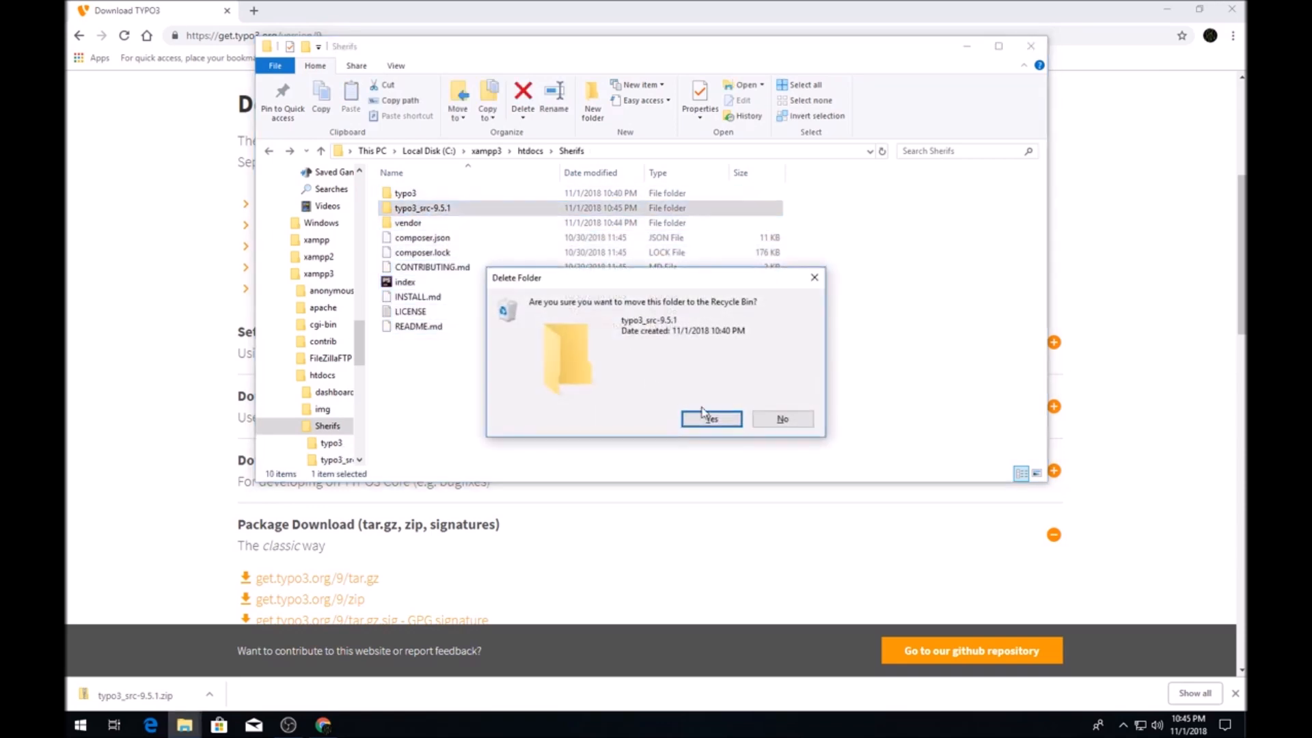
pyautogui.click(707, 417)
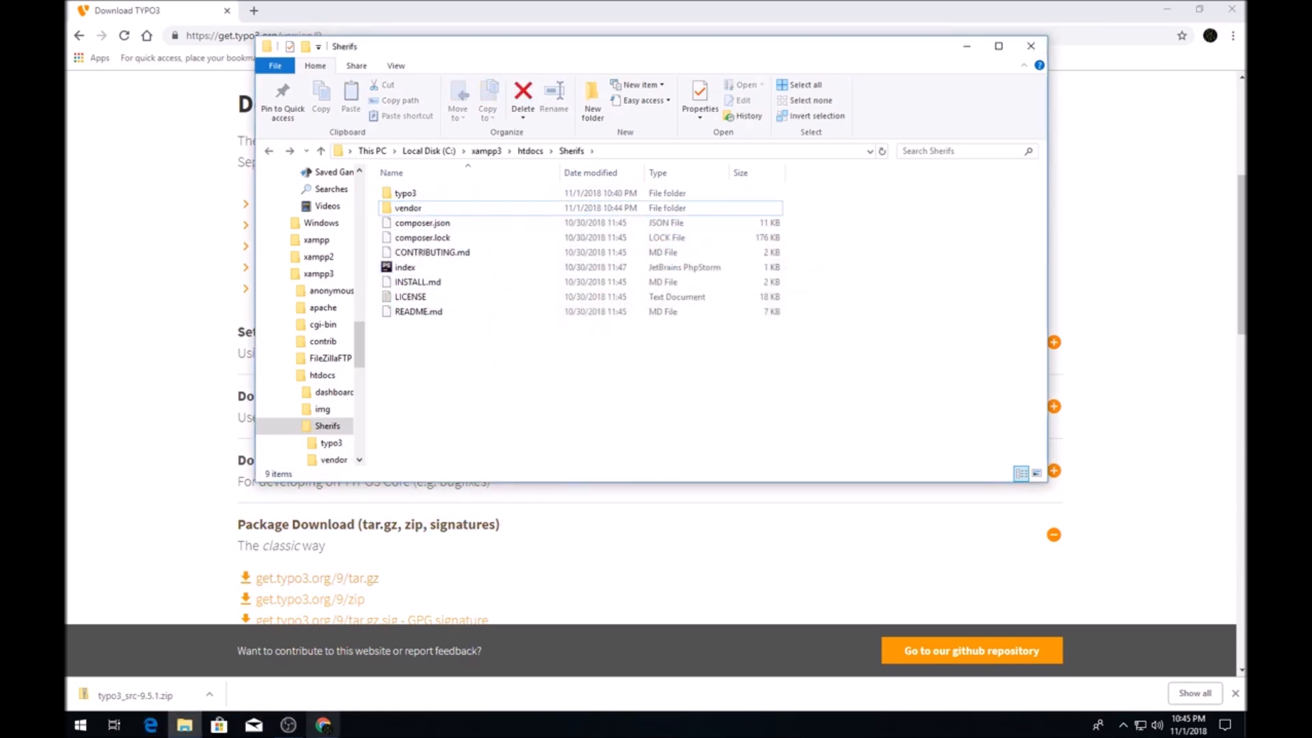
pyautogui.click(252, 21)
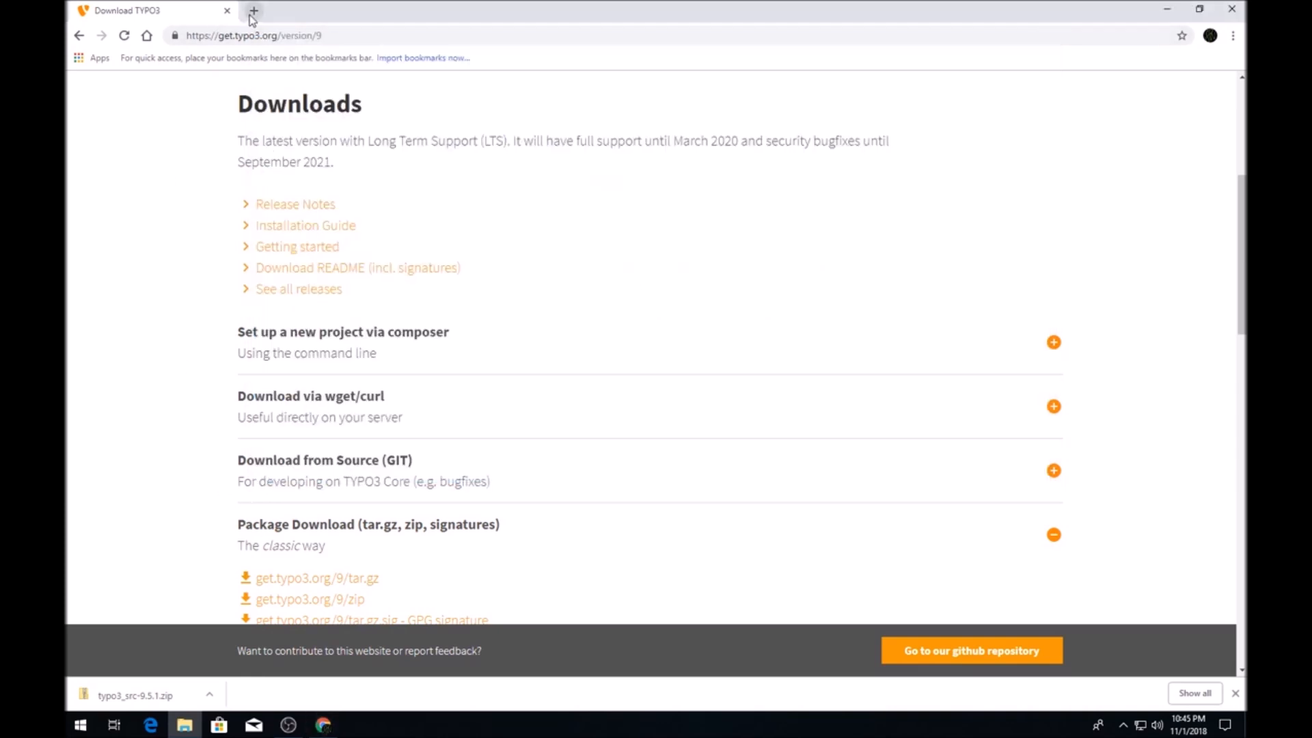
# Start Apache and MySQL in XAMPP Control Panel, allowing both through the Windows firewall.
pyautogui.hotkey('ctrl', 't')
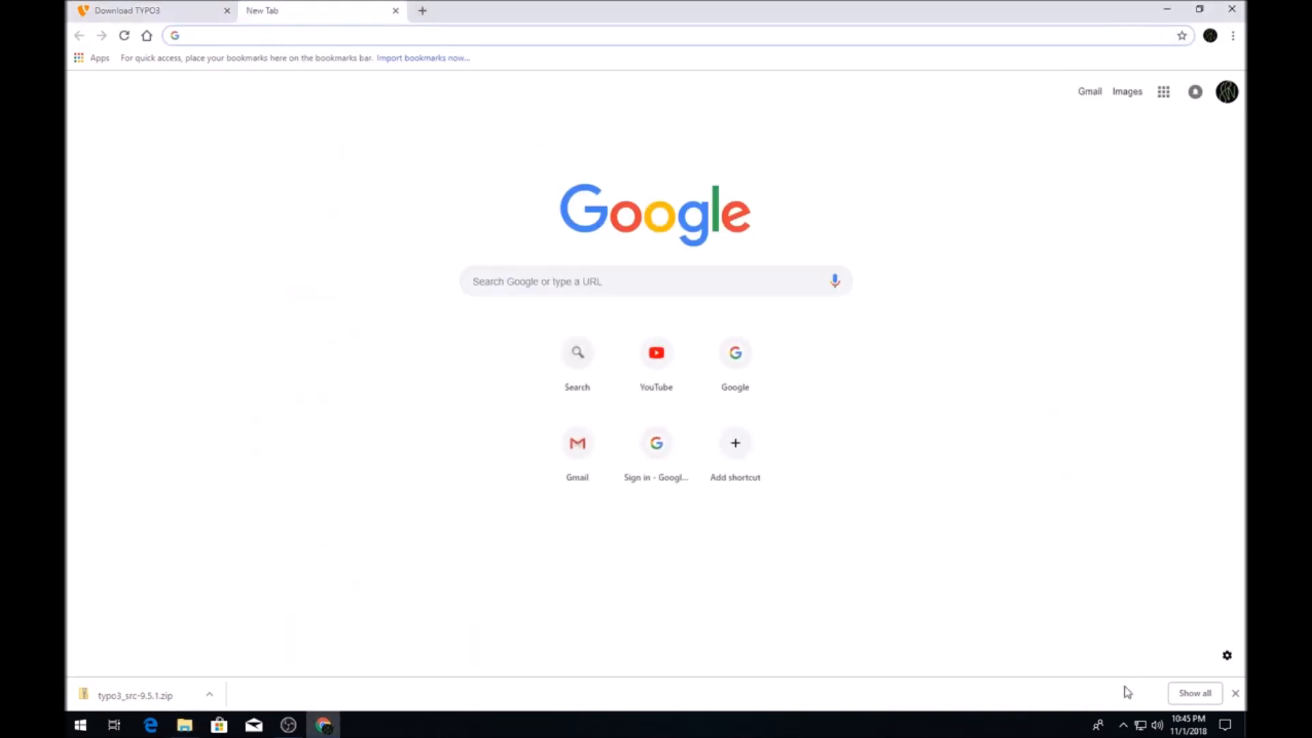
pyautogui.click(1124, 726)
pyautogui.click(1138, 696)
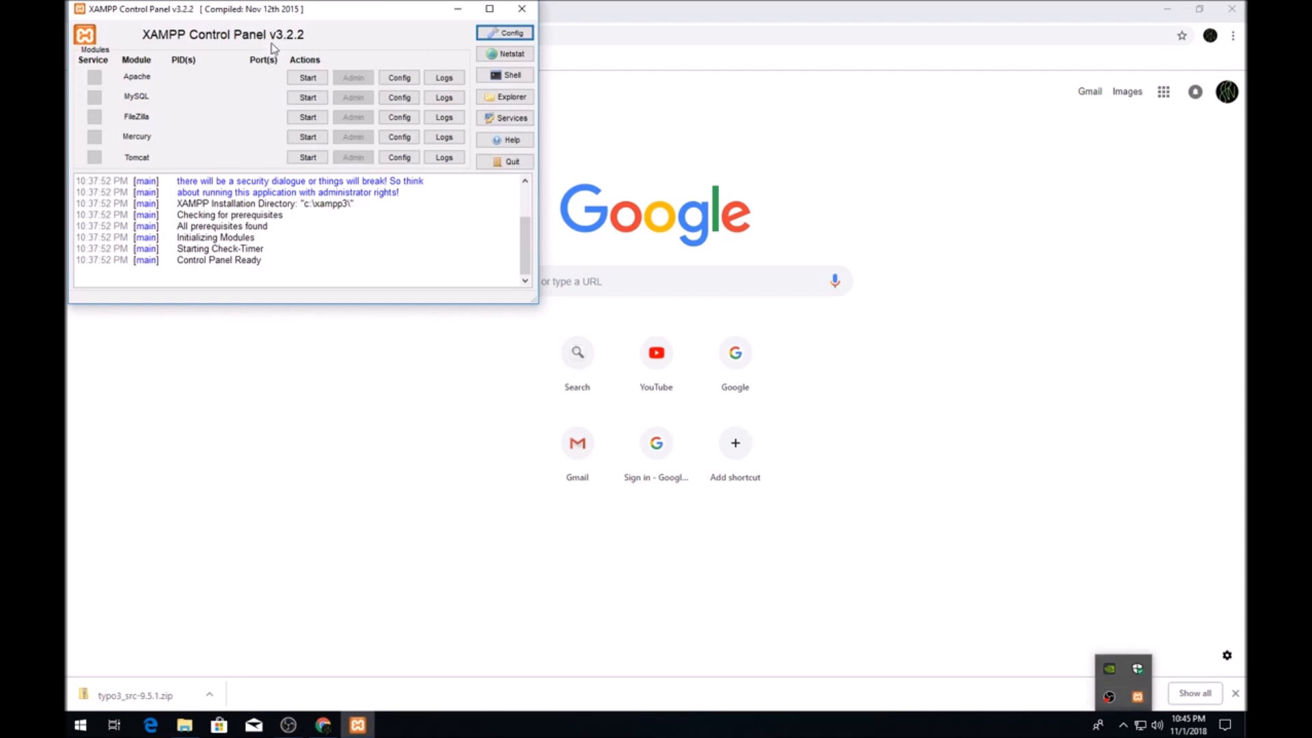
pyautogui.click(308, 77)
pyautogui.click(307, 97)
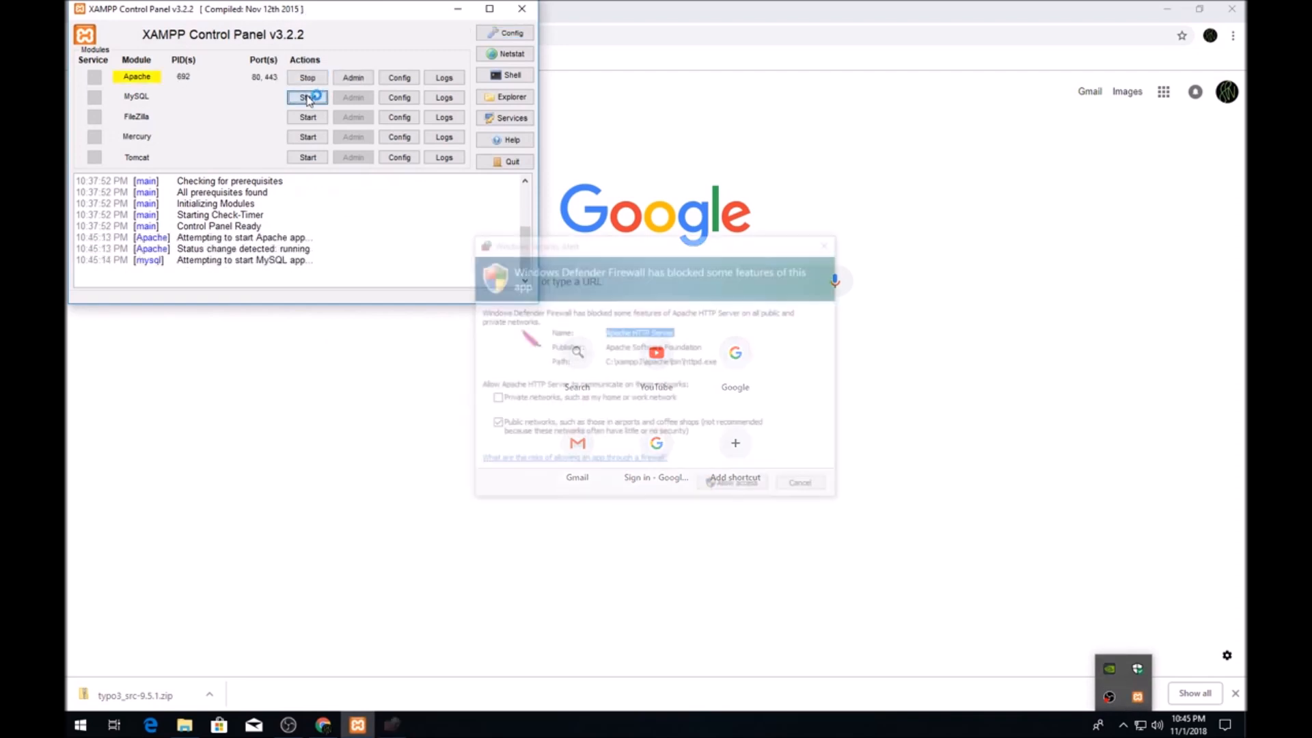
pyautogui.click(730, 488)
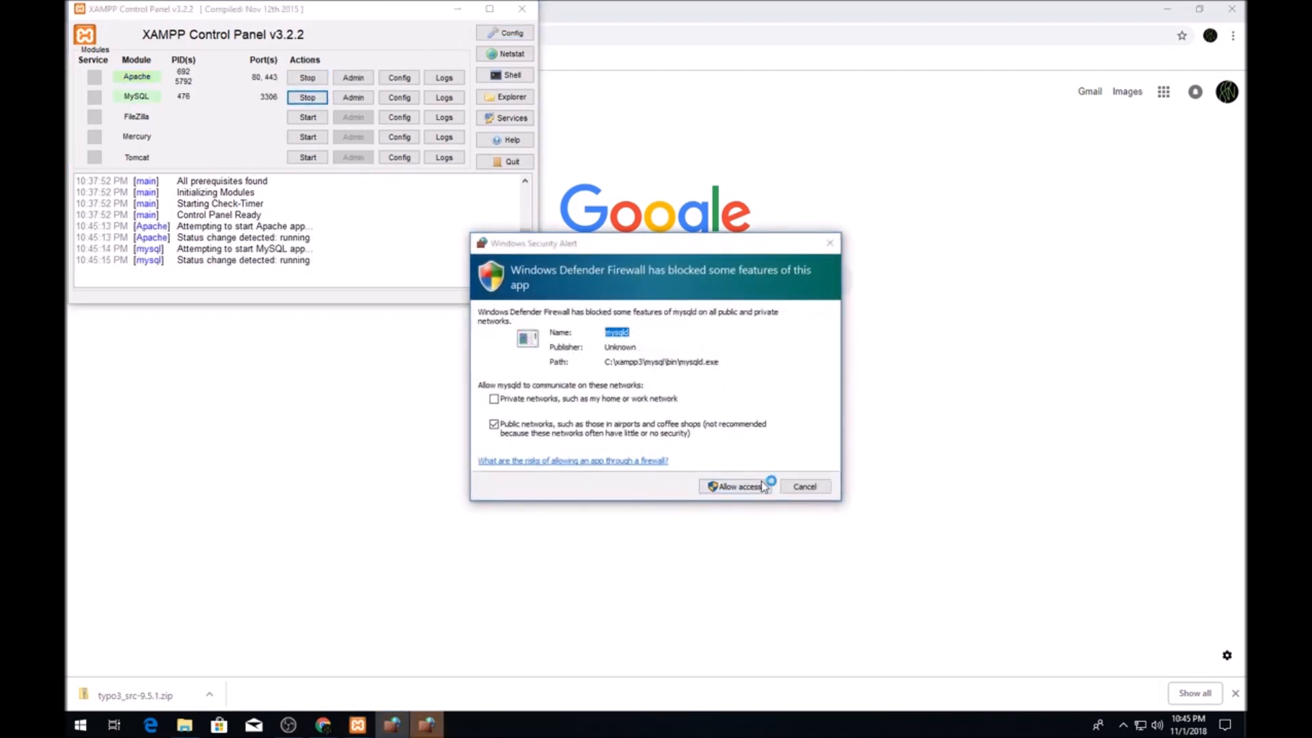
pyautogui.click(728, 489)
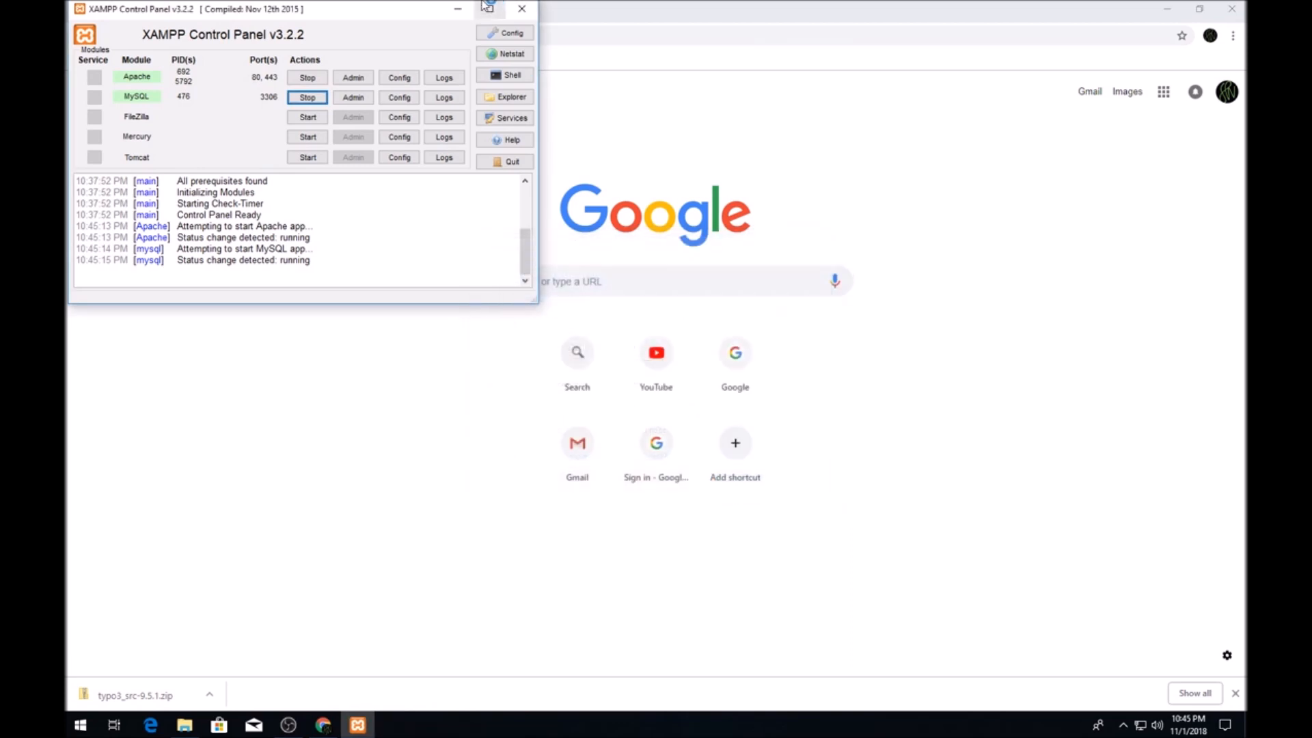
pyautogui.click(457, 9)
# Load localhost/sherifs to reach the TYPO3 CMS 9.5.1 installer page.
pyautogui.write('local')
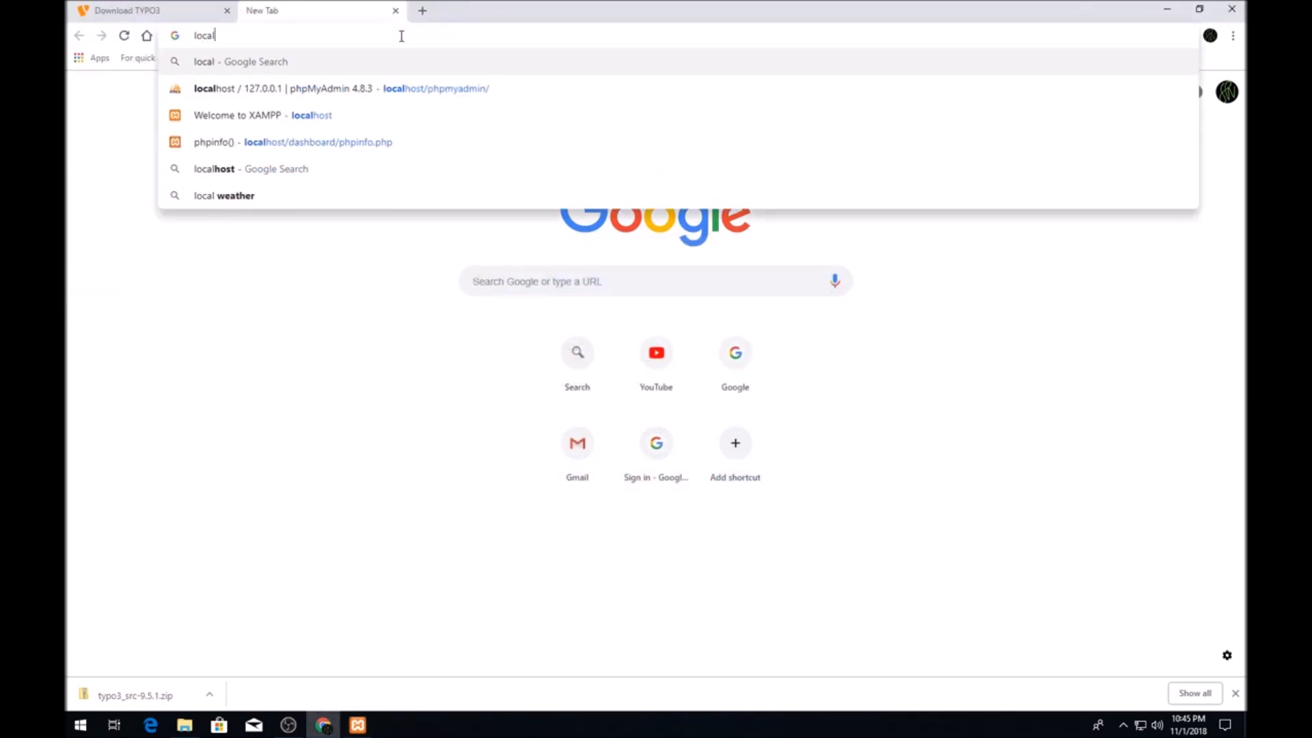
pyautogui.write('host')
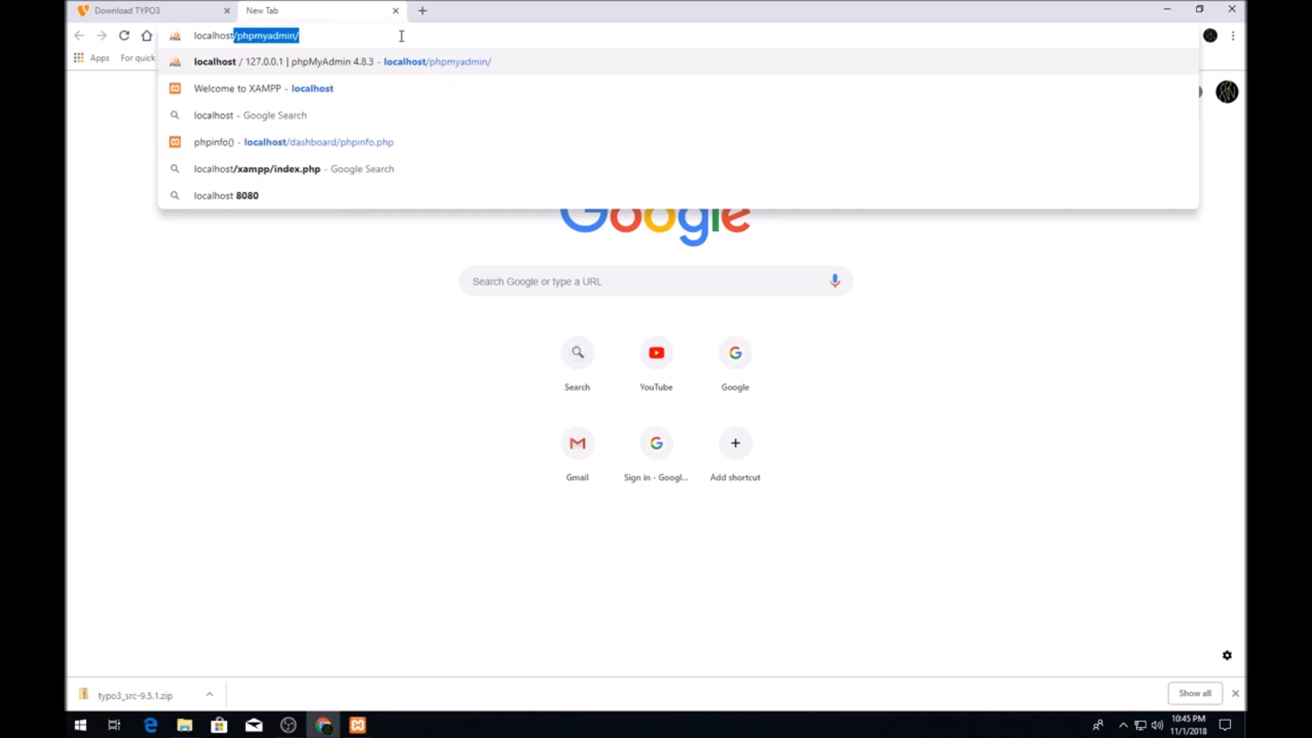
pyautogui.write('/sherifs')
pyautogui.press('Return')
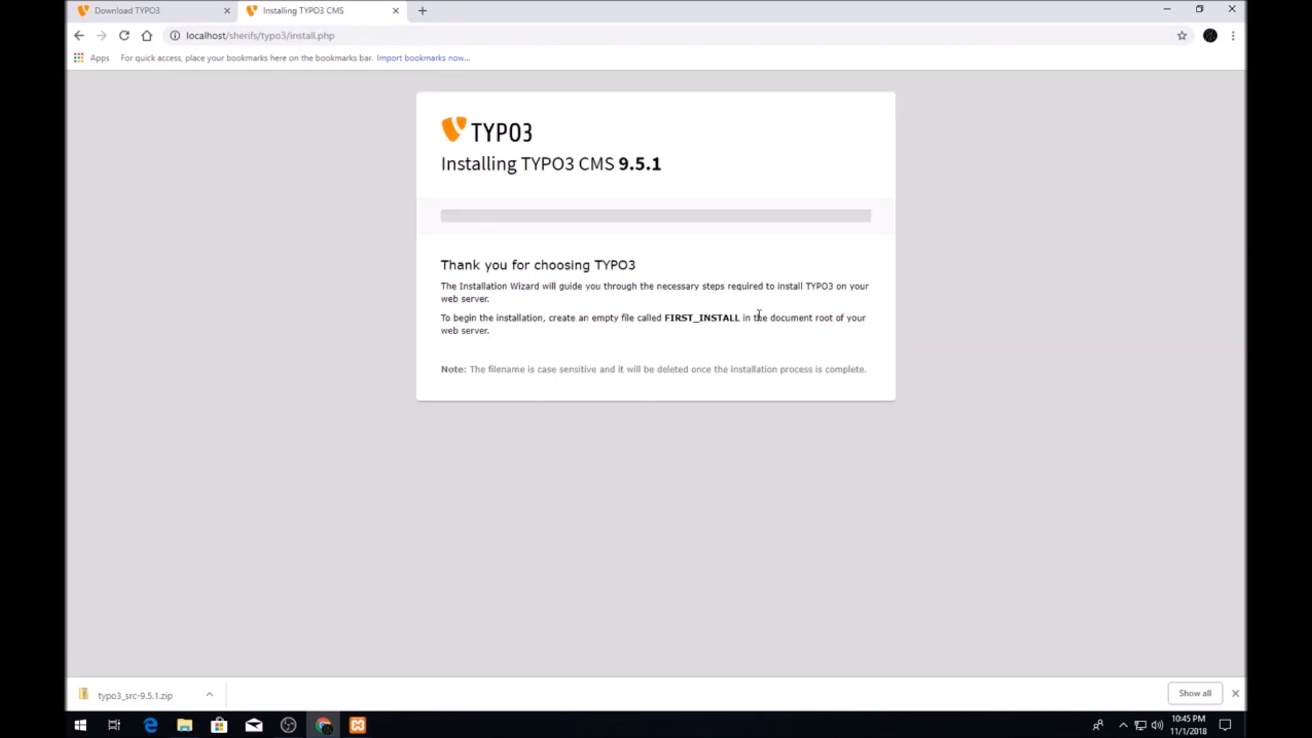
# Add a new empty text document named FIRST_INSTALL, name copied from the installer page.
pyautogui.doubleClick(674, 318)
pyautogui.rightClick(674, 316)
pyautogui.click(692, 327)
pyautogui.click(572, 317)
pyautogui.click(198, 723)
pyautogui.rightClick(562, 370)
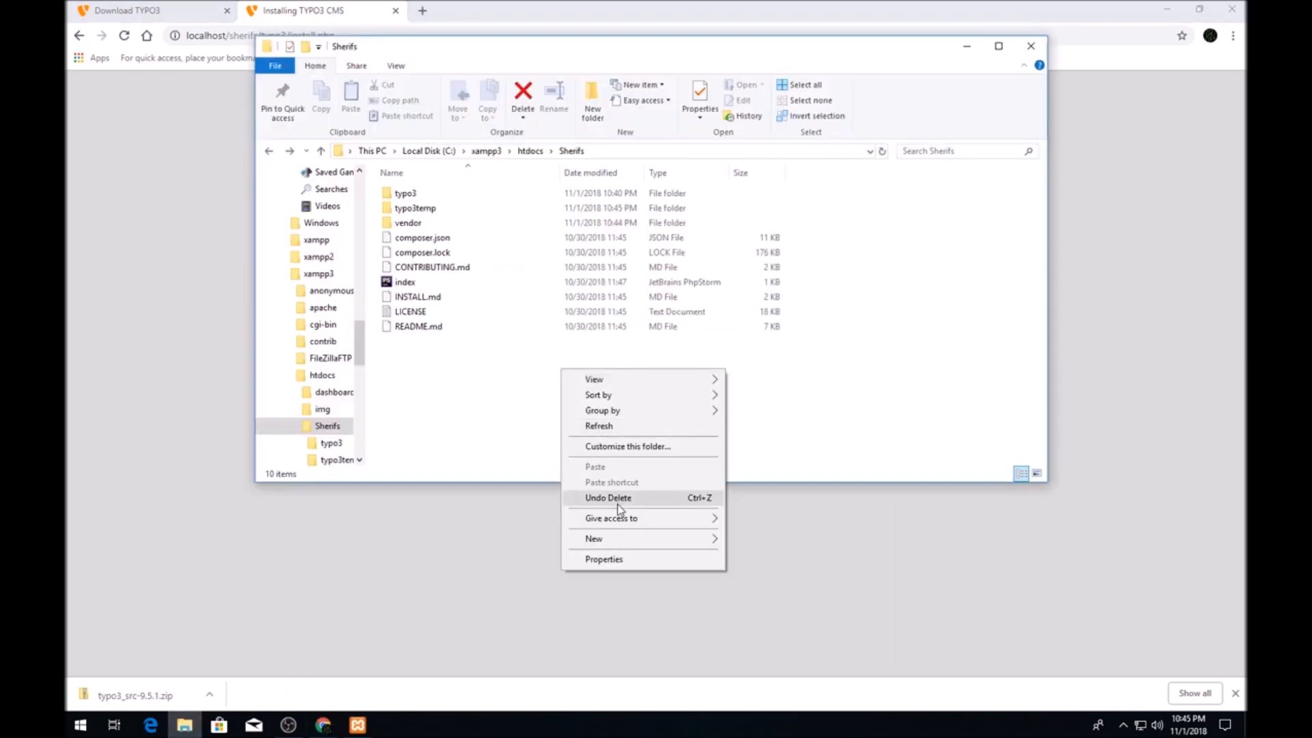
pyautogui.moveTo(624, 539)
pyautogui.click(774, 607)
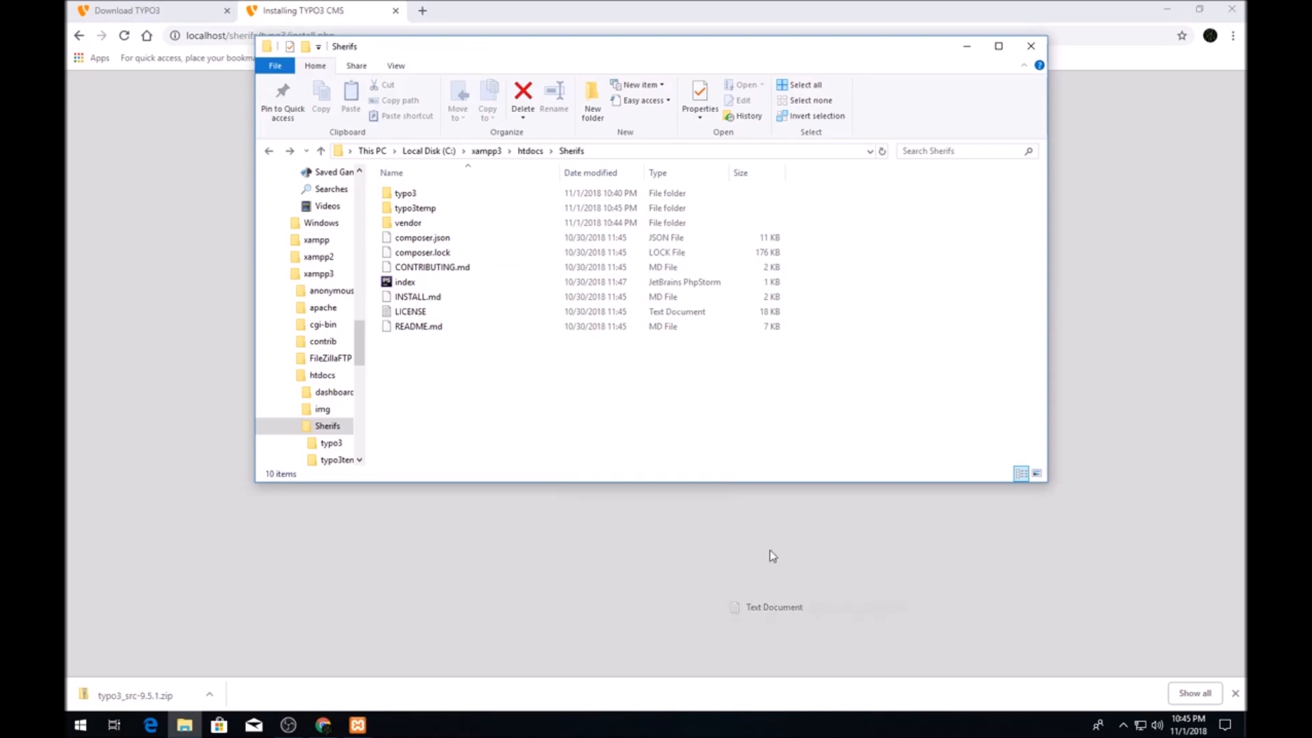
pyautogui.hotkey('ctrl', 'v')
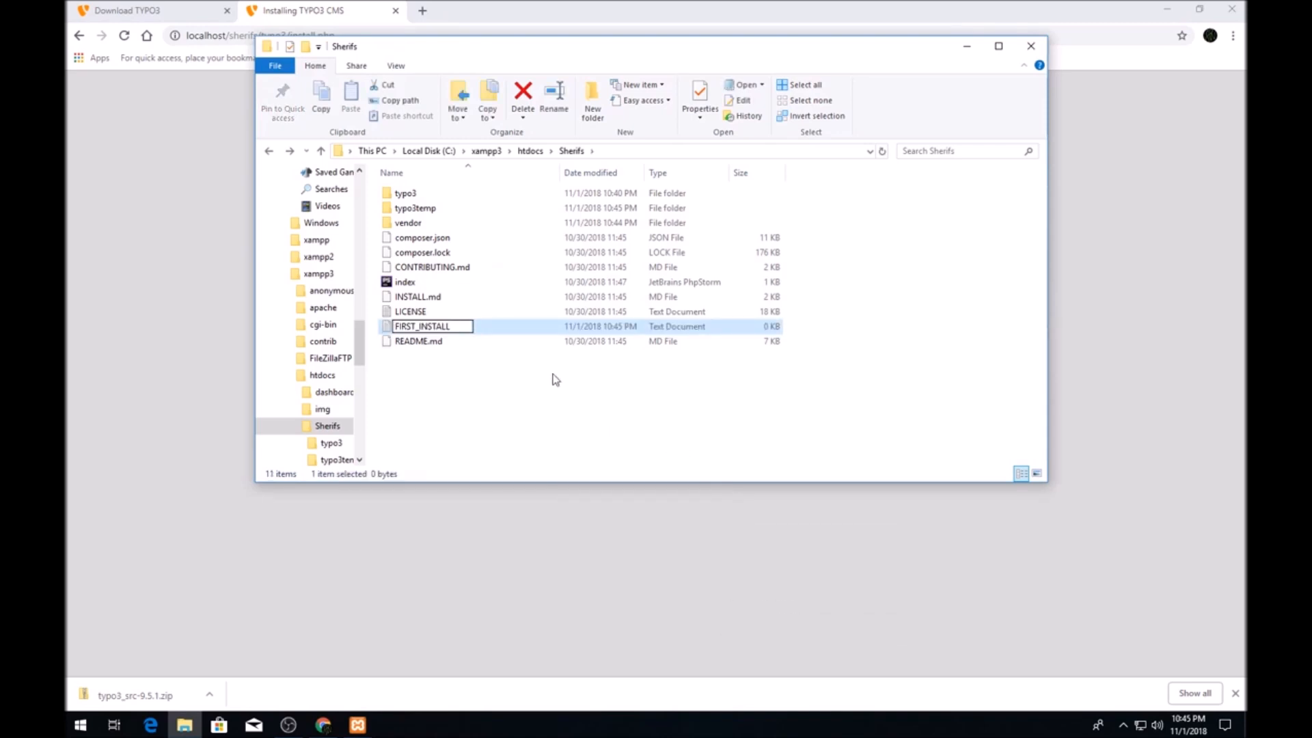
pyautogui.press('Return')
# Reload the installer to reach step 1/5 Environment Overview and review the OpenSSL problem.
pyautogui.click(82, 175)
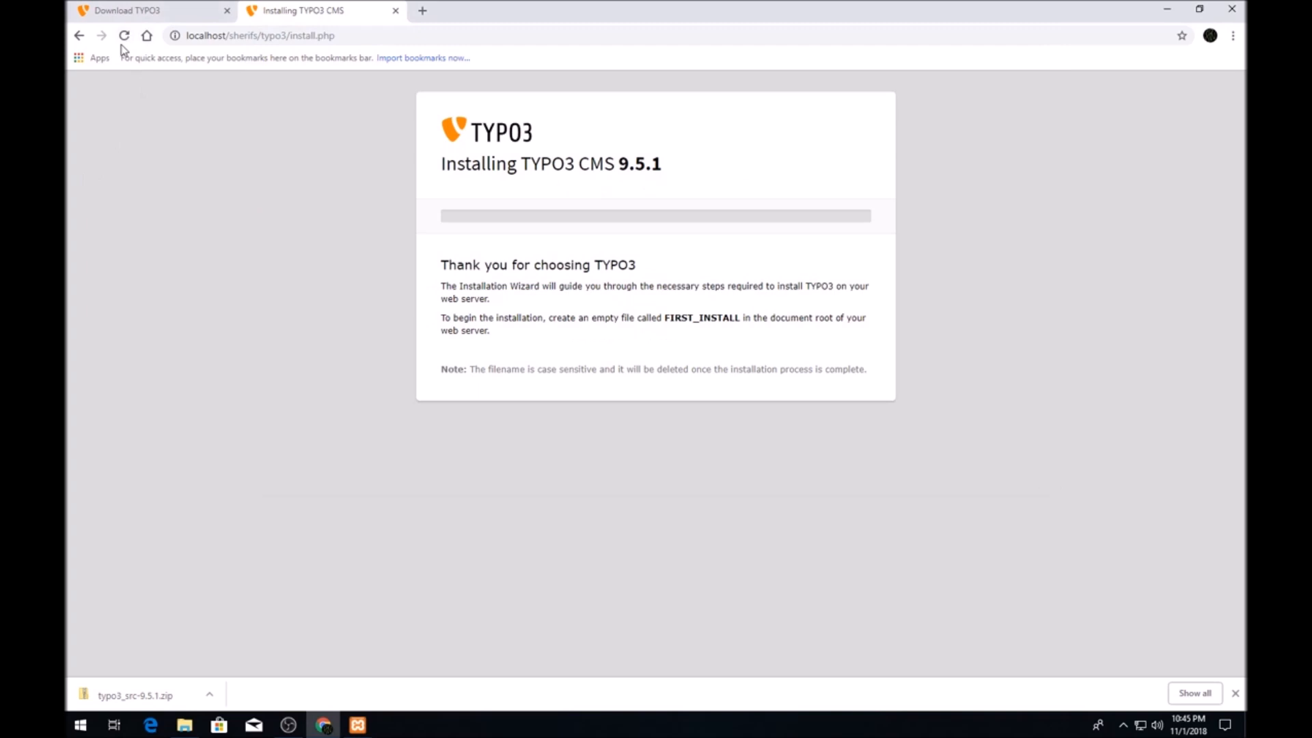
pyautogui.click(124, 36)
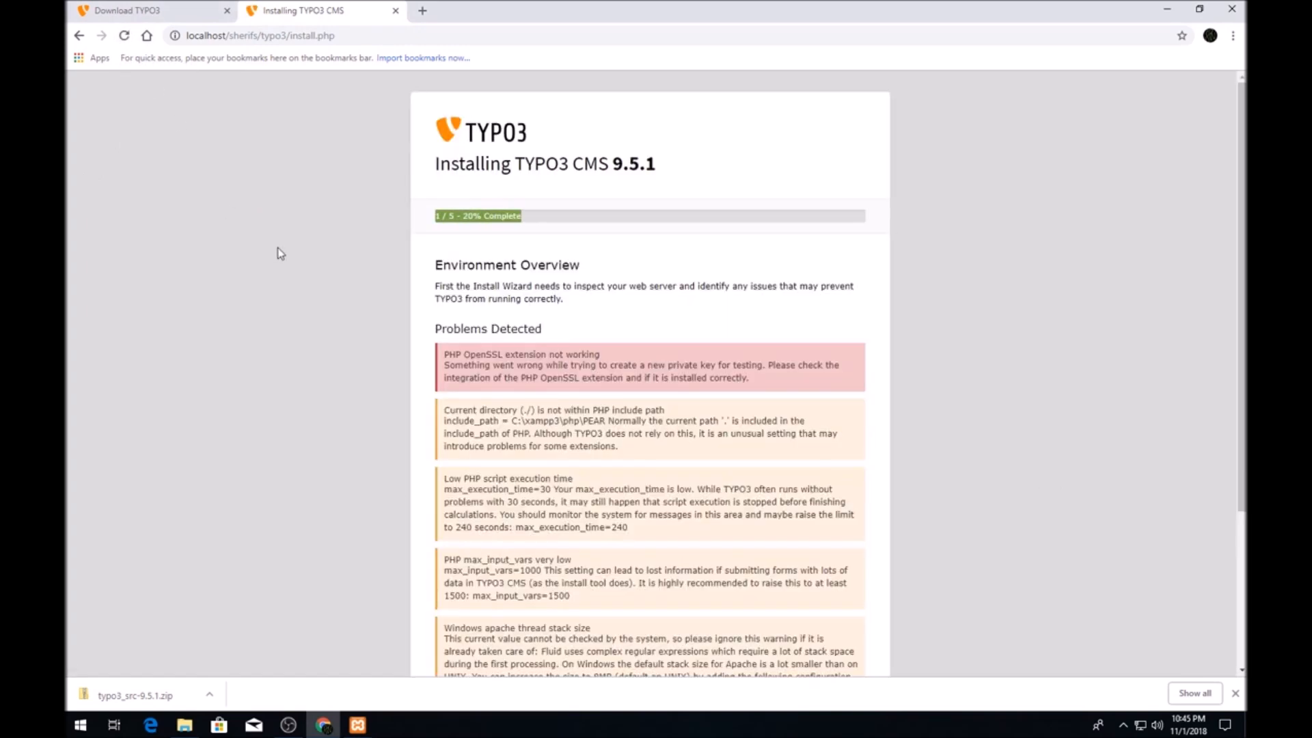
pyautogui.scroll(-2, 529, 311)
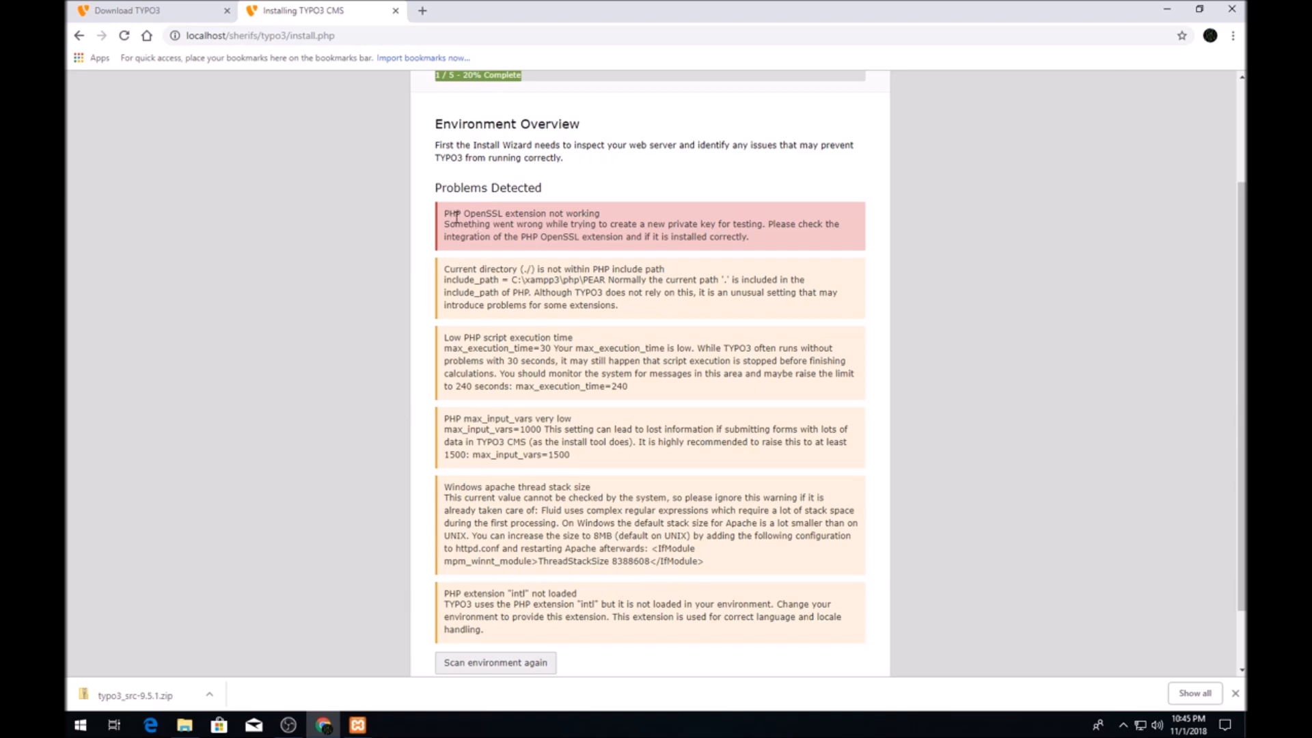
pyautogui.moveTo(446, 214); pyautogui.dragTo(613, 207)
pyautogui.click(572, 216)
pyautogui.click(358, 723)
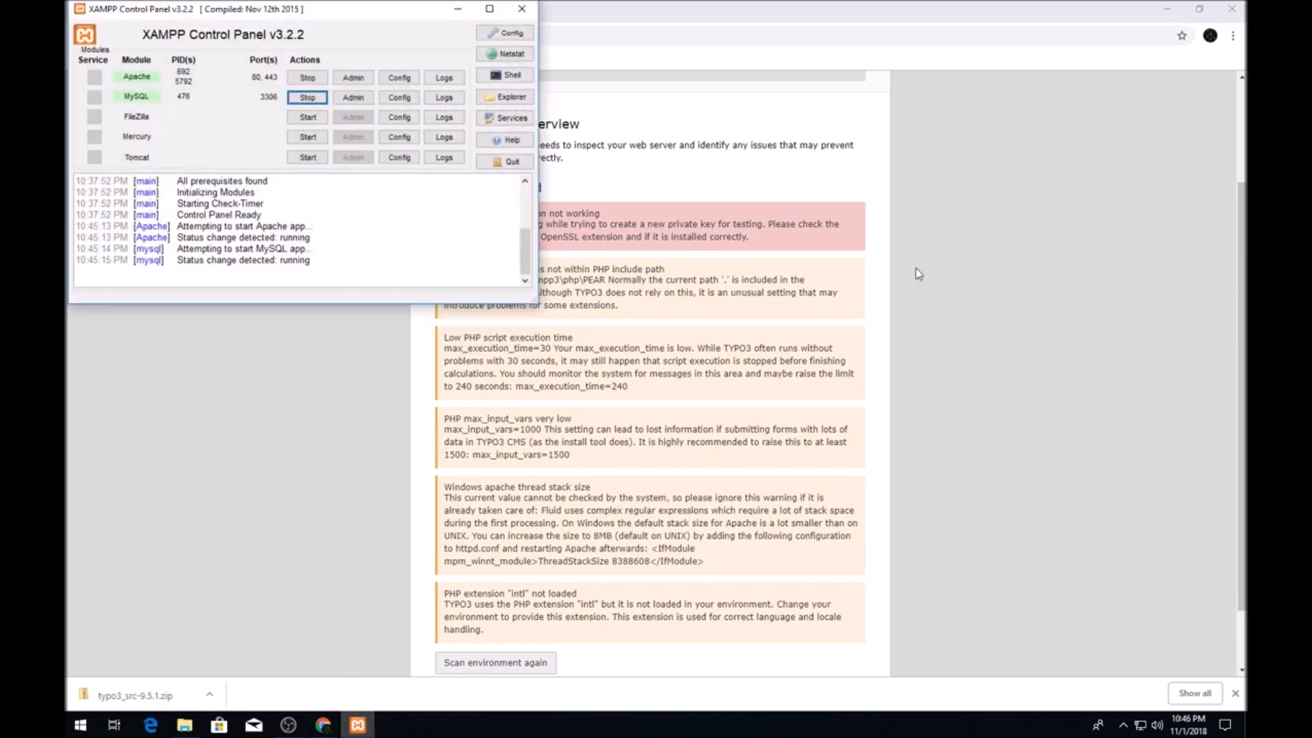
# Open php.ini from XAMPP's Apache Config menu alongside the TYPO3 problem list.
pyautogui.moveTo(369, 24); pyautogui.dragTo(1009, 152)
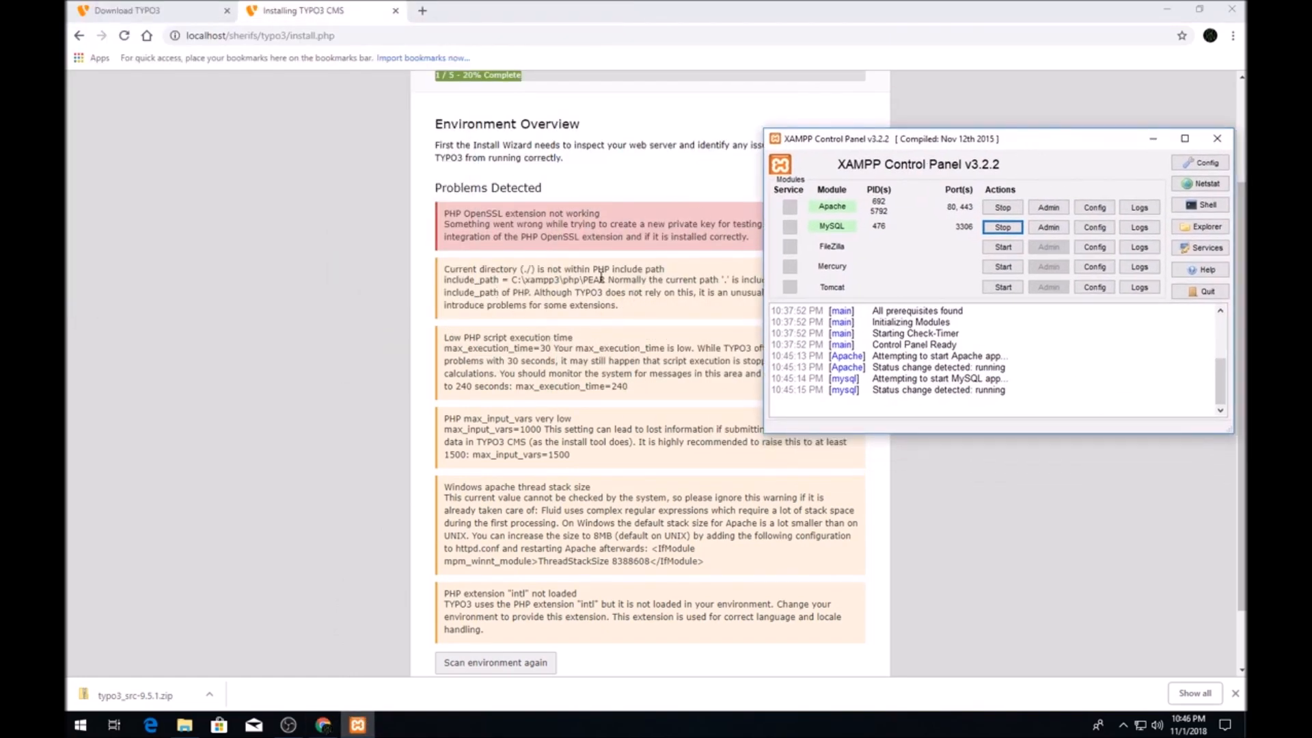
pyautogui.click(1094, 207)
pyautogui.click(1125, 268)
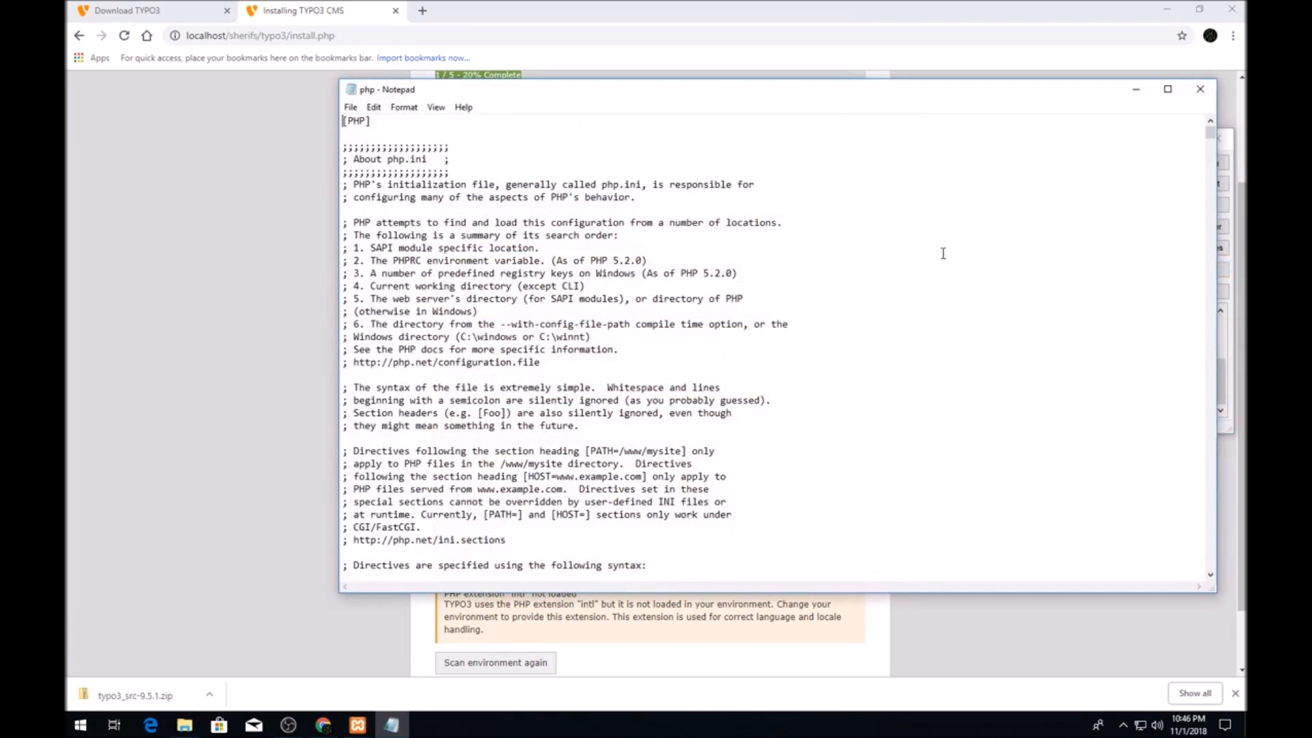
pyautogui.moveTo(561, 97); pyautogui.dragTo(940, 97)
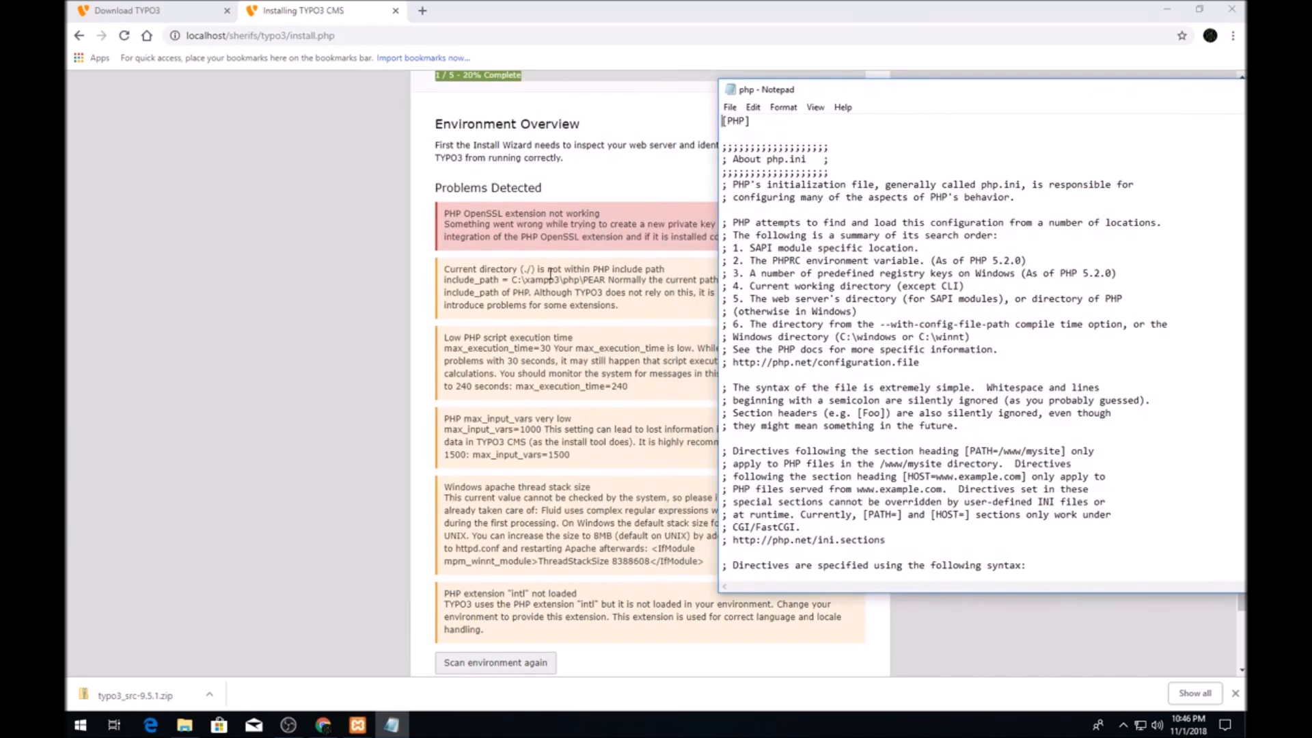
# Find include_path in php.ini and remove its leading semicolon.
pyautogui.doubleClick(480, 281)
pyautogui.rightClick(480, 281)
pyautogui.click(499, 294)
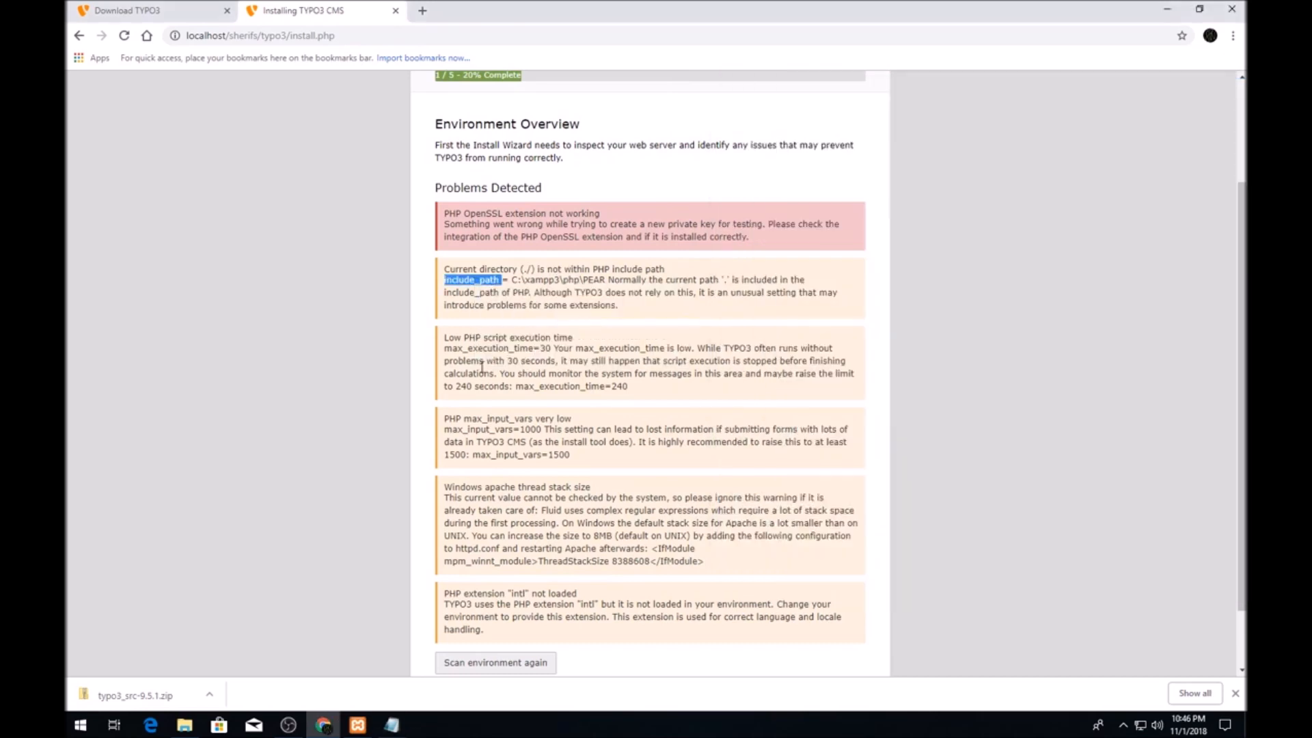
pyautogui.hotkey('alt', 'Tab')
pyautogui.hotkey('ctrl', 'f')
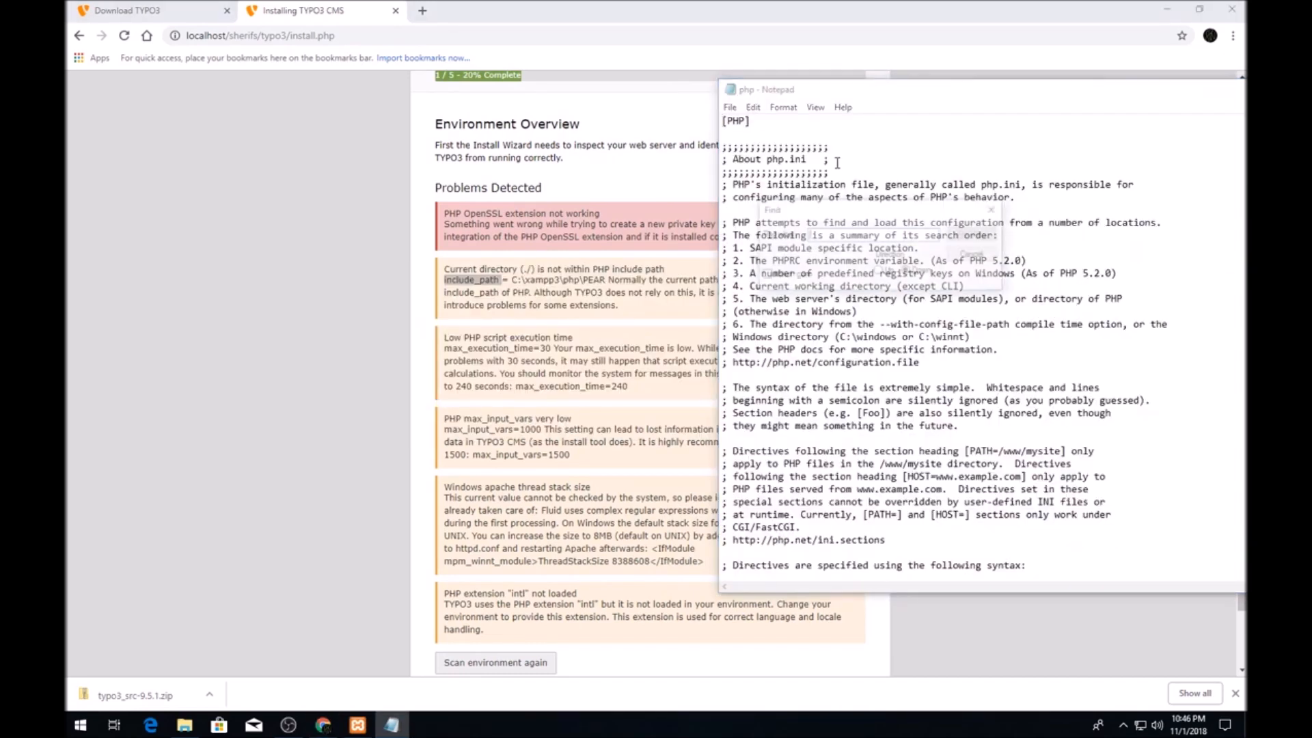
pyautogui.hotkey('ctrl', 'v')
pyautogui.click(969, 240)
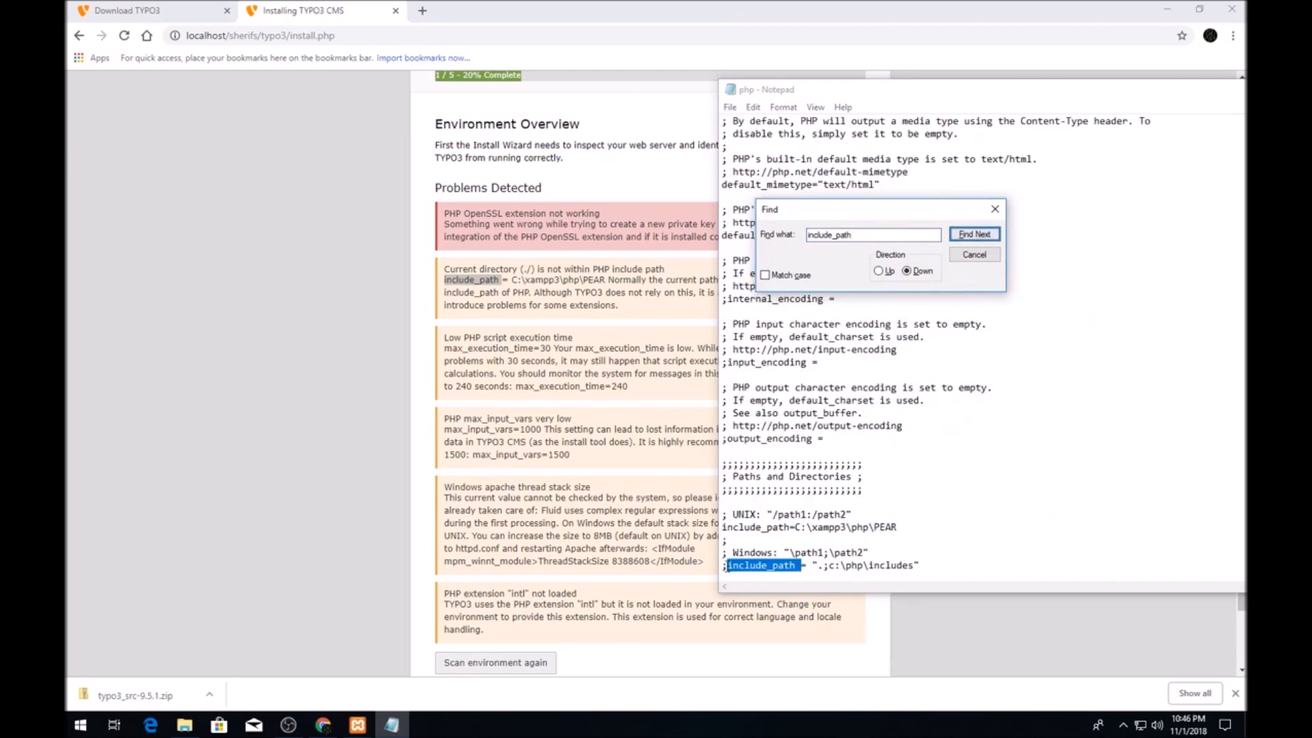
pyautogui.click(974, 255)
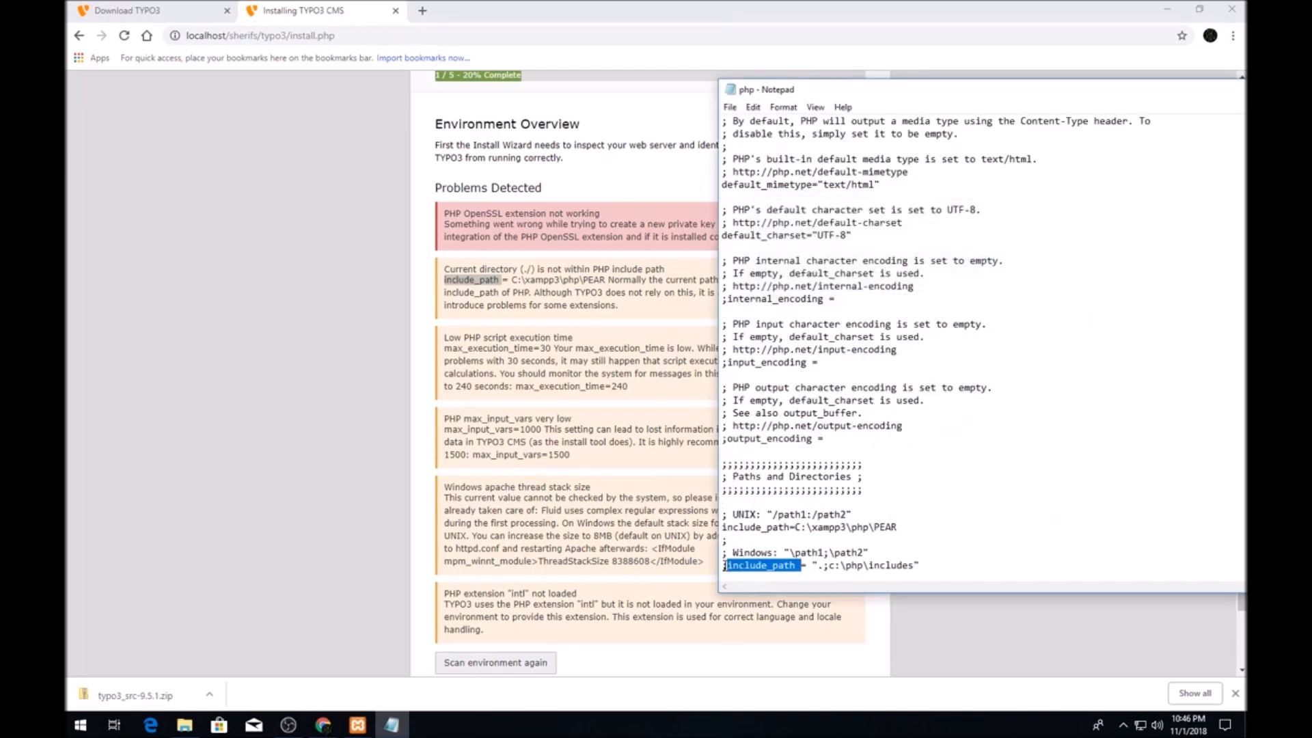
pyautogui.click(728, 565)
pyautogui.press('BackSpace')
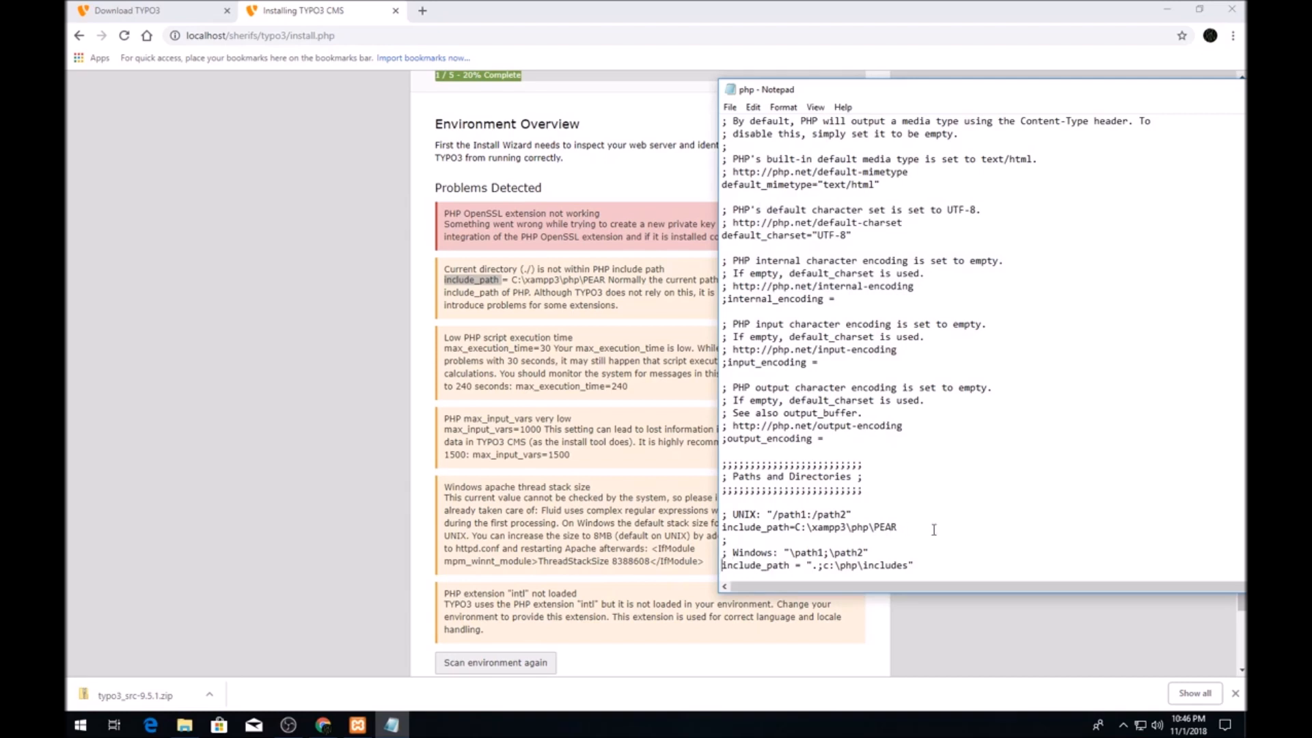
pyautogui.rightClick(958, 564)
# Search php.ini downward for max_execution_time, which returns not found.
pyautogui.doubleClick(491, 346)
pyautogui.rightClick(490, 345)
pyautogui.click(523, 352)
pyautogui.hotkey('alt', 'Tab')
pyautogui.hotkey('ctrl', 'f')
pyautogui.hotkey('ctrl', 'v')
pyautogui.click(951, 237)
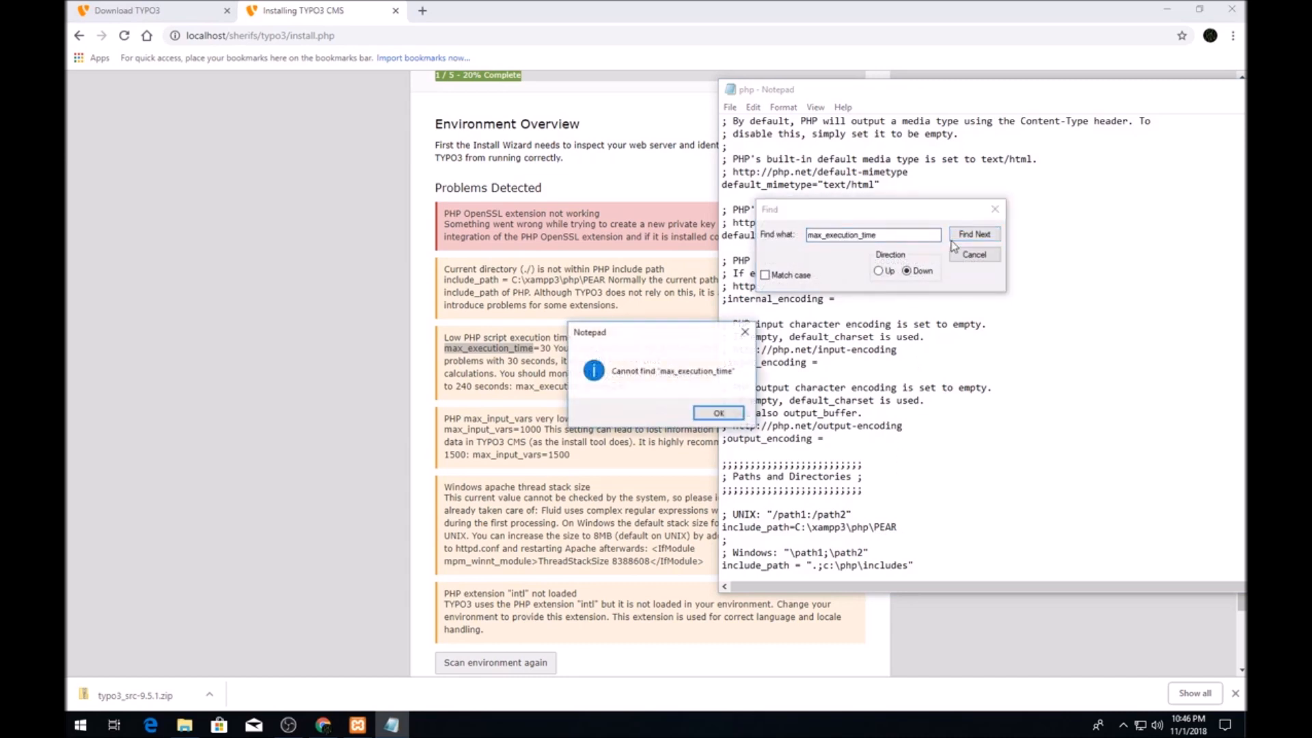
pyautogui.click(728, 415)
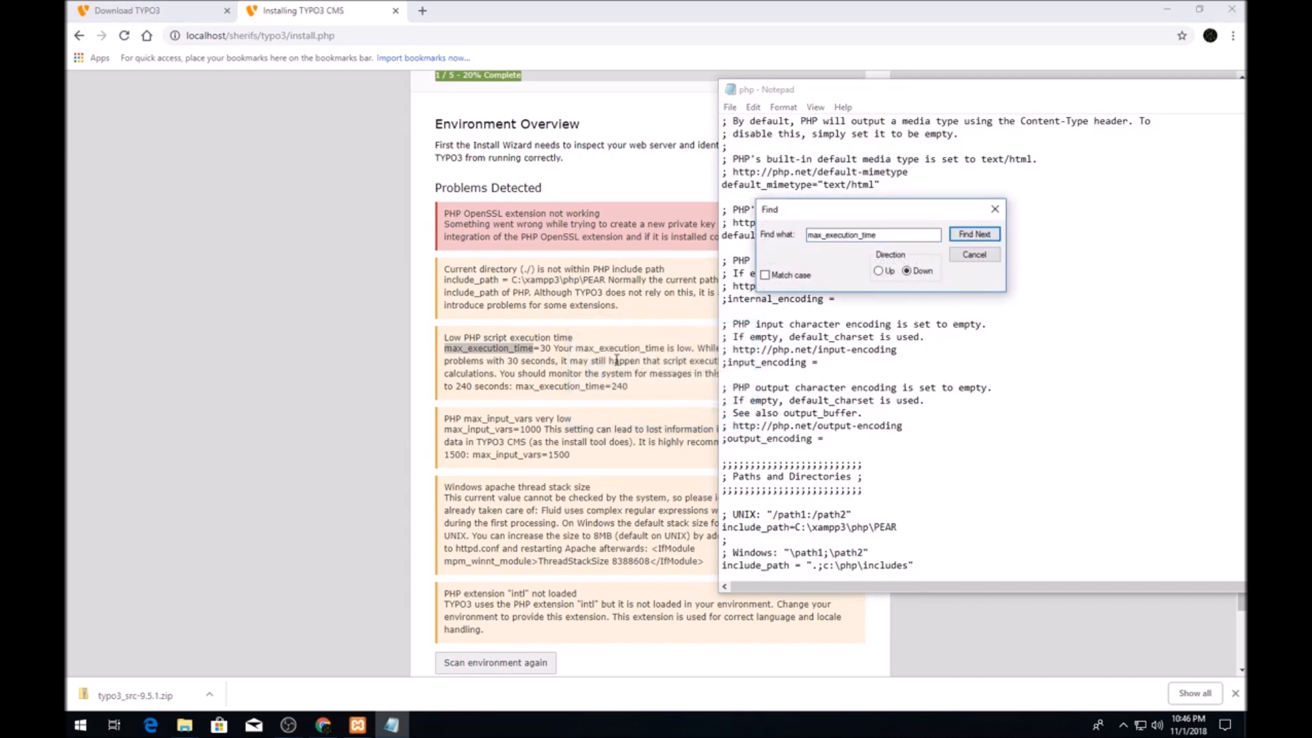
pyautogui.click(975, 256)
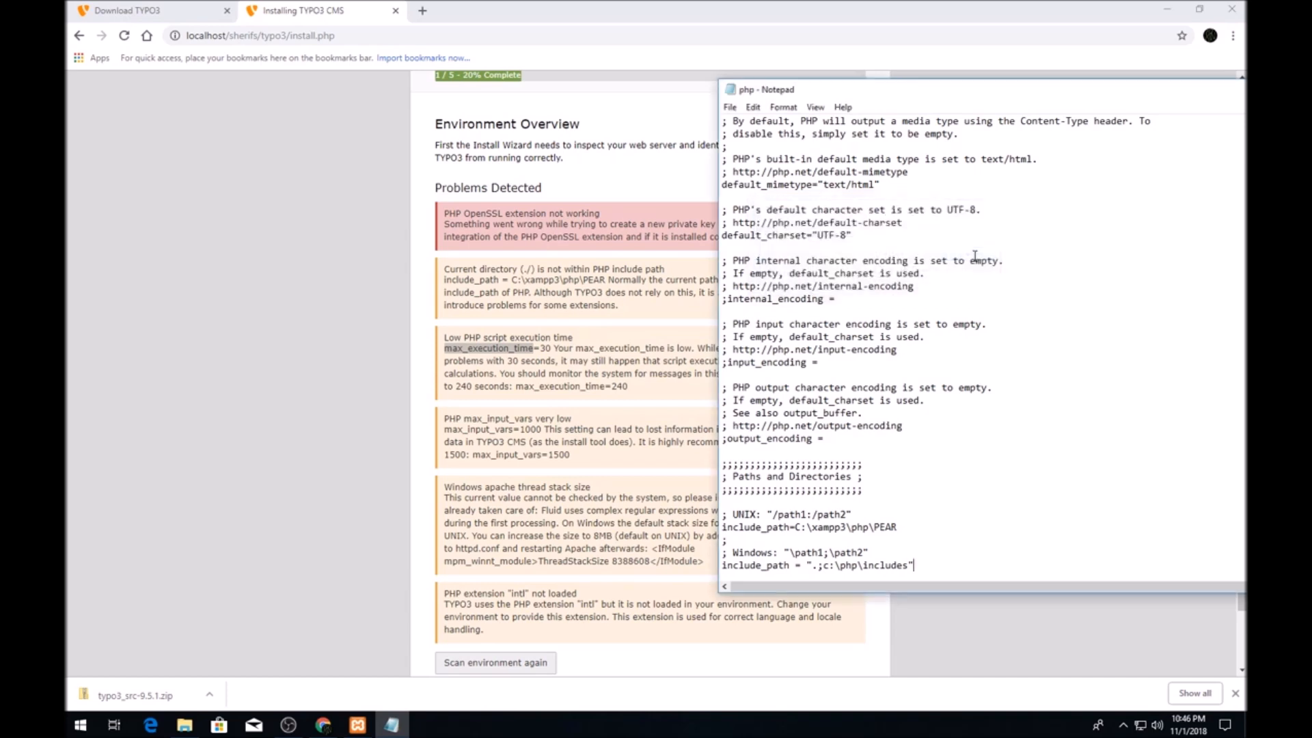
# Uncomment max_input_vars in php.ini and change its value from 1000 to 1500.
pyautogui.doubleClick(492, 430)
pyautogui.hotkey('alt', 'Tab')
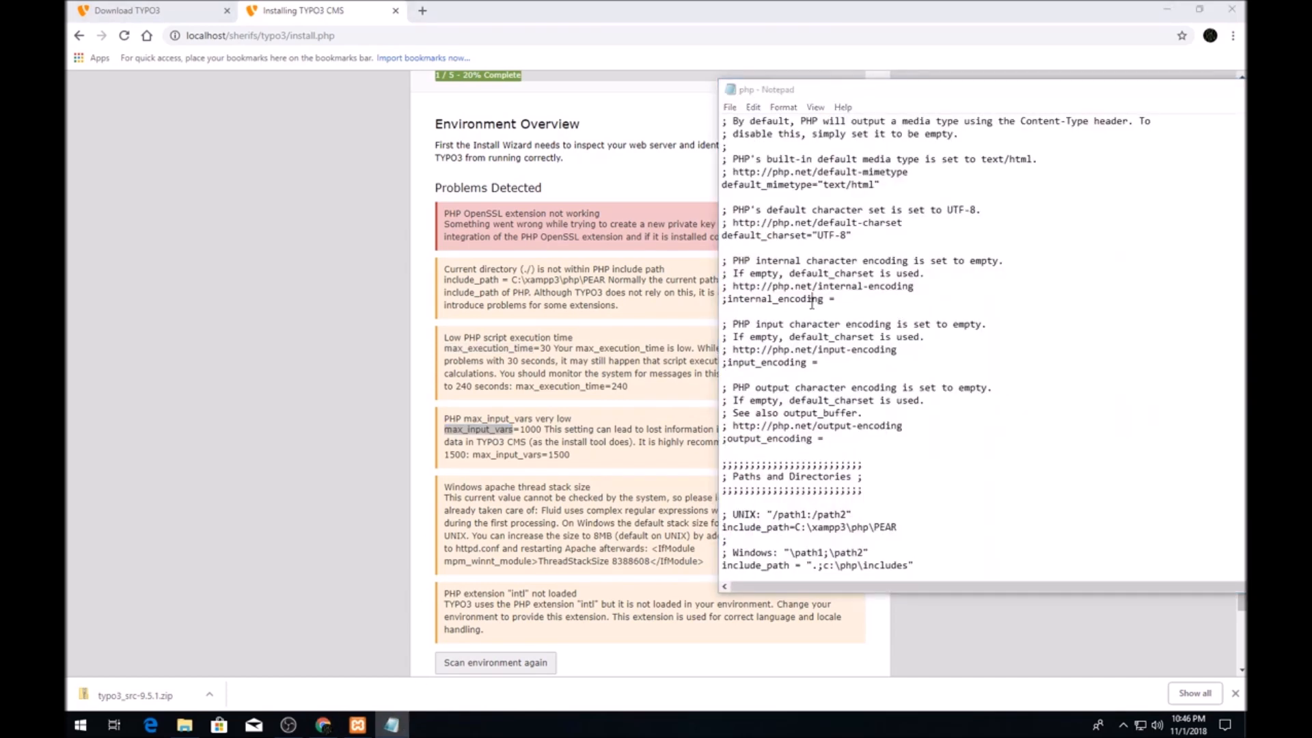
pyautogui.hotkey('ctrl', 'f')
pyautogui.click(974, 235)
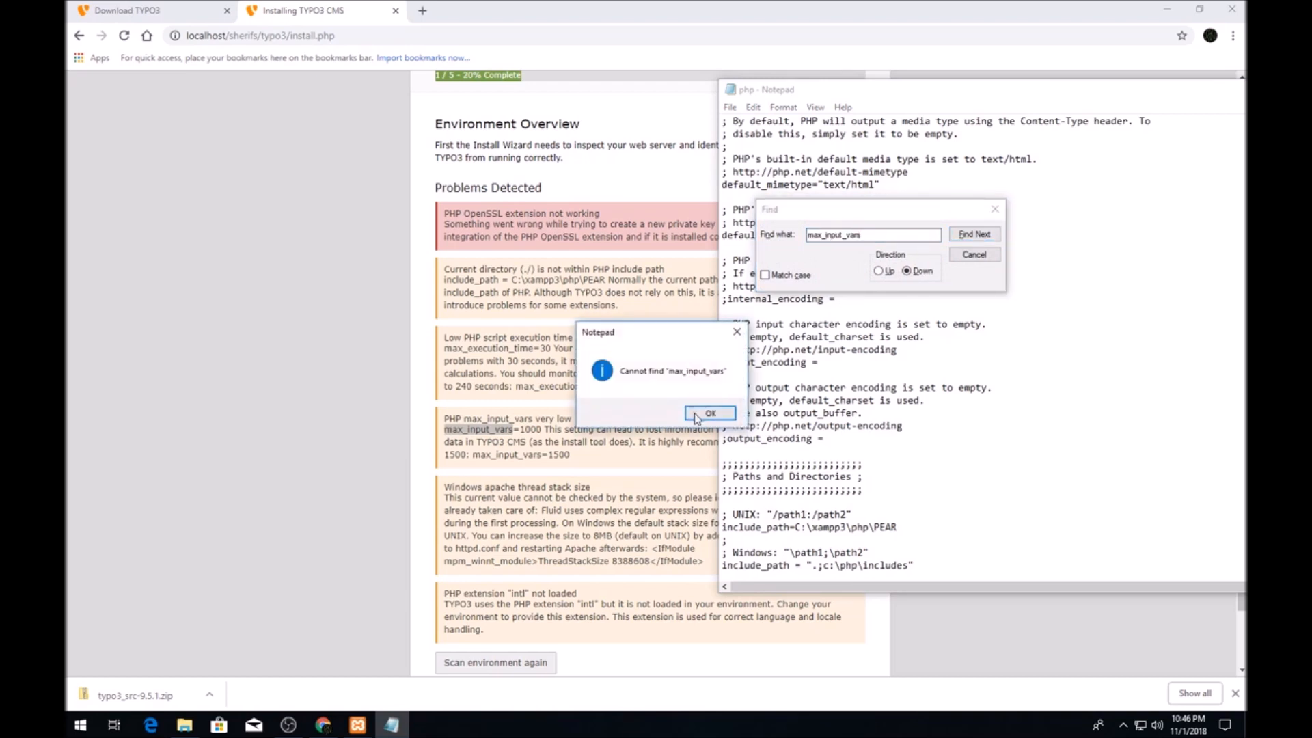
pyautogui.press('Return')
pyautogui.click(879, 271)
pyautogui.click(957, 235)
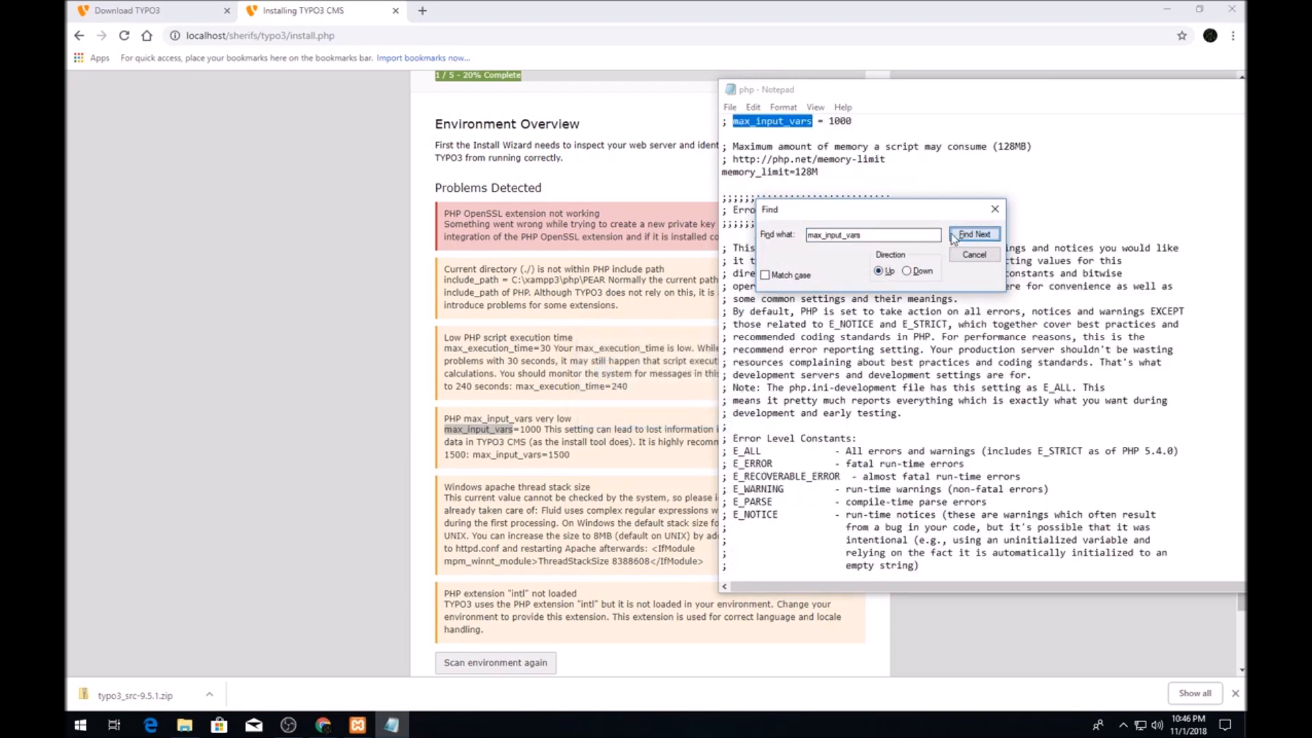
pyautogui.click(995, 208)
pyautogui.moveTo(722, 121); pyautogui.dragTo(729, 120)
pyautogui.press('Delete')
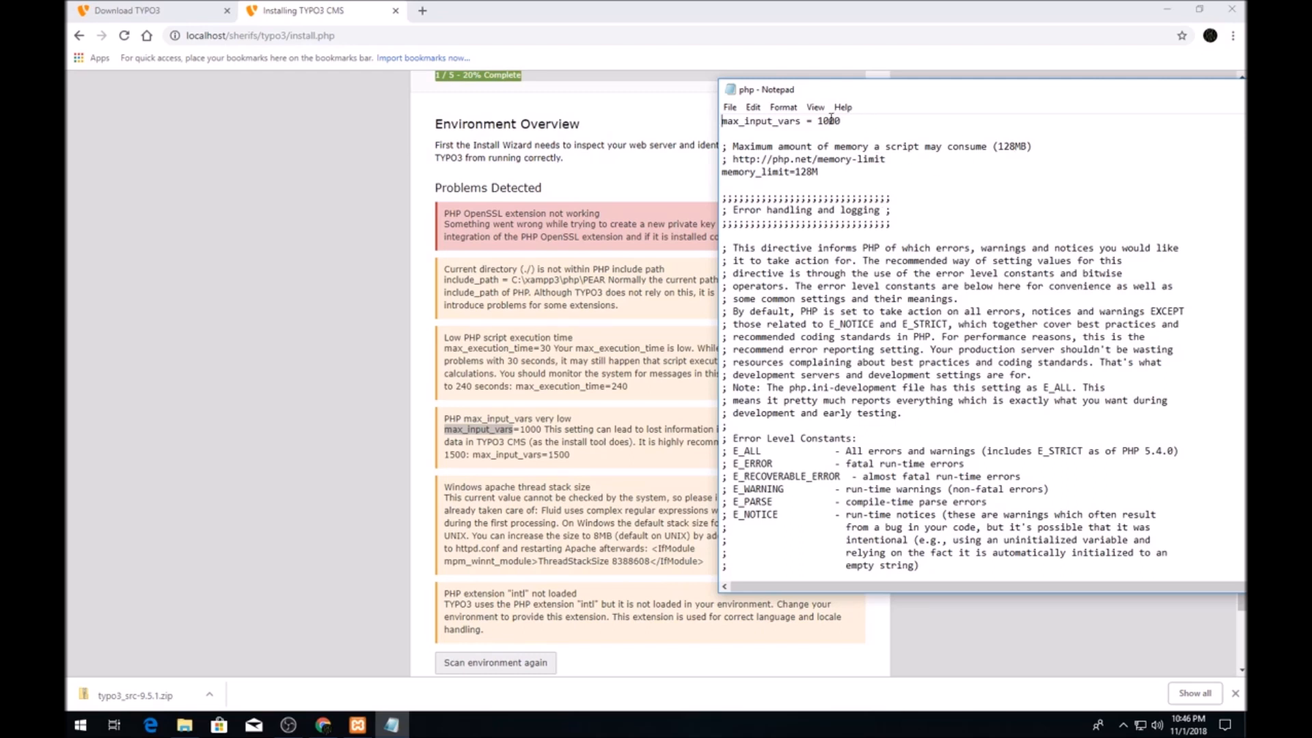
pyautogui.moveTo(831, 120); pyautogui.dragTo(826, 121)
pyautogui.doubleClick(517, 349)
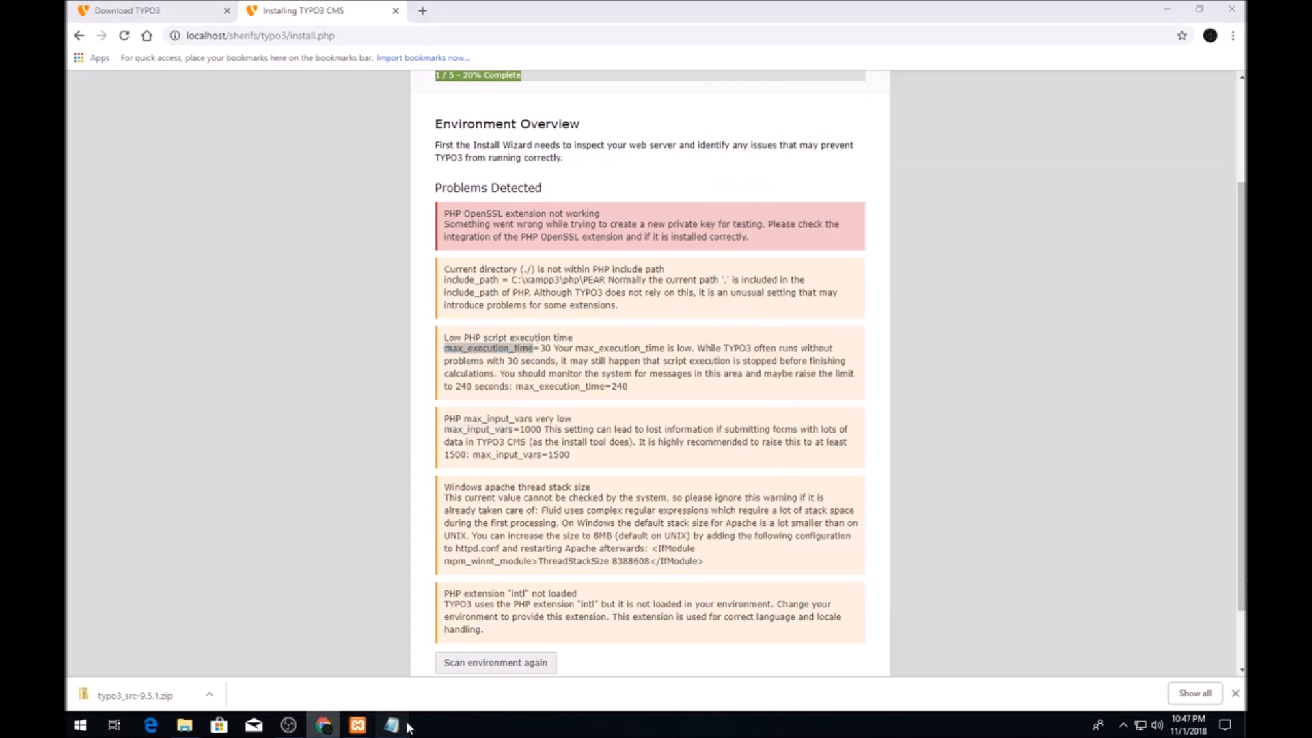
# Find max_execution_time by searching upward and change its value from 30 to 240.
pyautogui.click(392, 725)
pyautogui.hotkey('ctrl', 'f')
pyautogui.hotkey('ctrl', 'v')
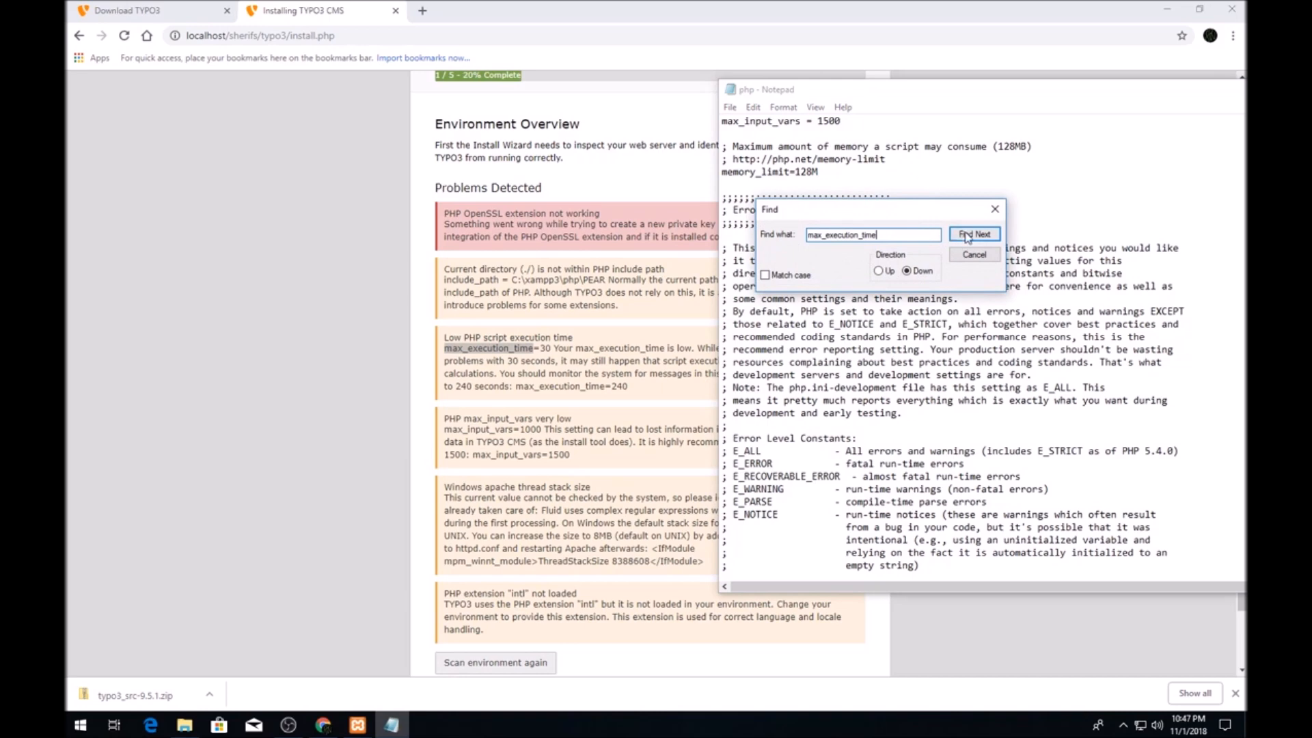
pyautogui.click(970, 235)
pyautogui.press('Return')
pyautogui.click(878, 271)
pyautogui.click(974, 233)
pyautogui.click(995, 209)
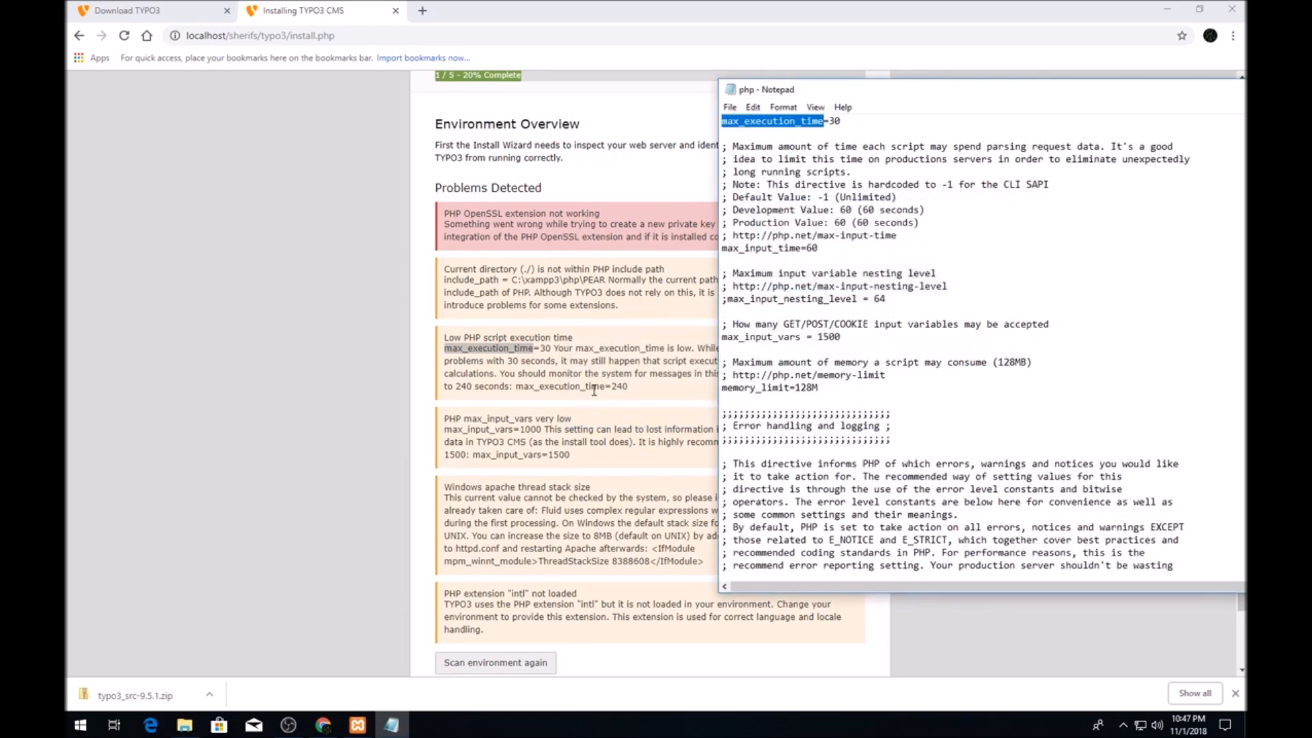
pyautogui.doubleClick(833, 122)
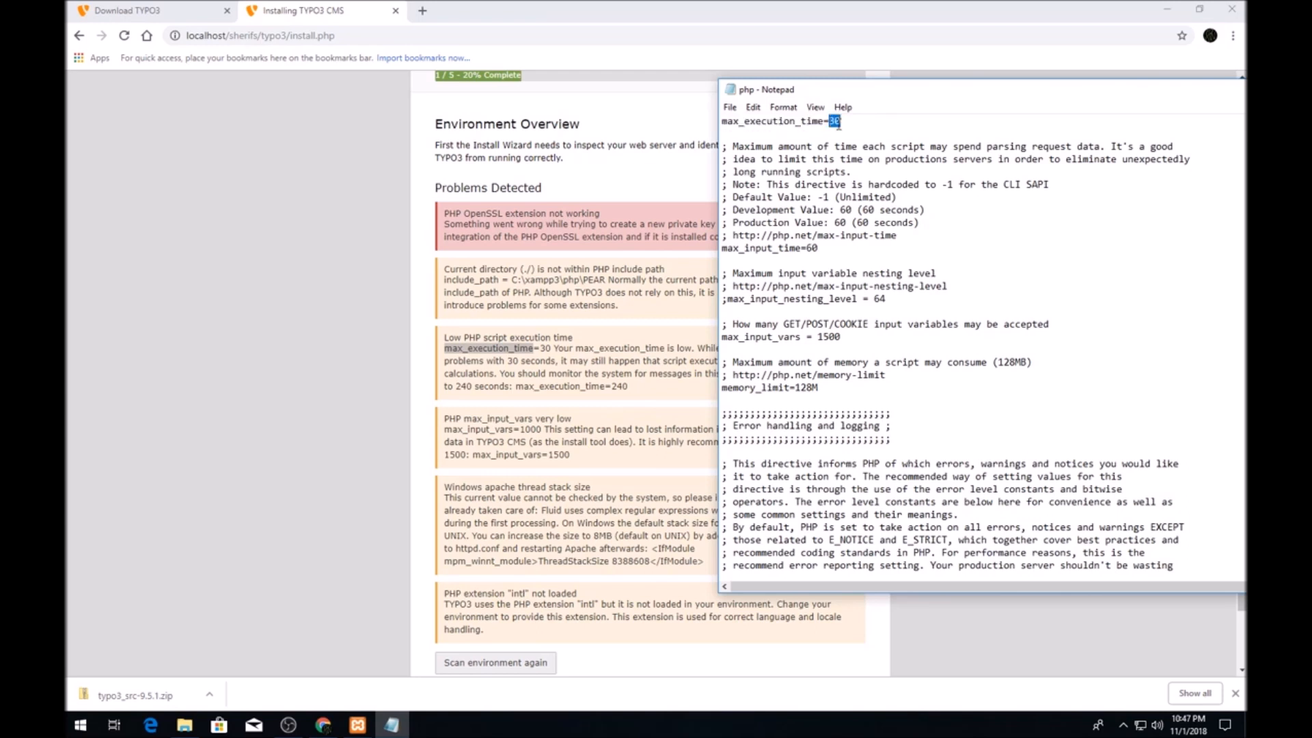
pyautogui.write('240')
# Find ;extension=intl in php.ini and delete the semicolon to enable intl.
pyautogui.click(573, 458)
pyautogui.scroll(-1, 542, 497)
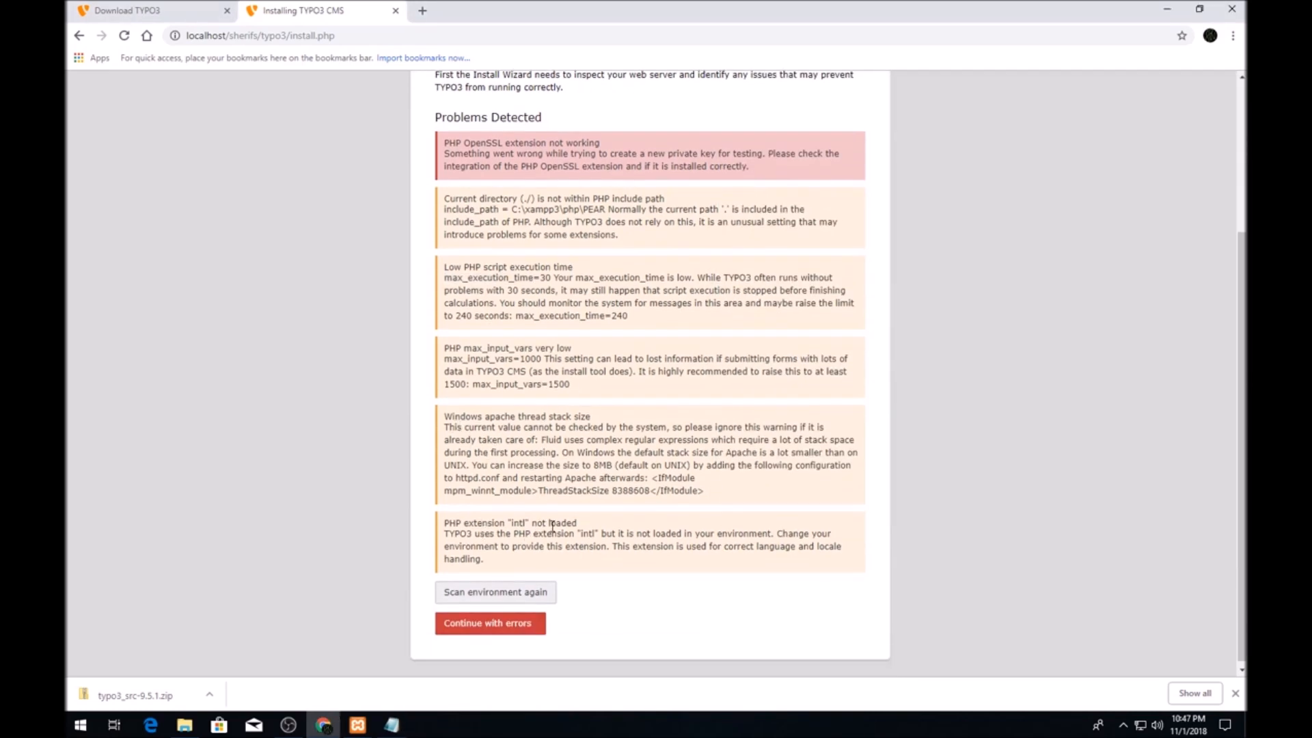
pyautogui.doubleClick(519, 523)
pyautogui.click(392, 725)
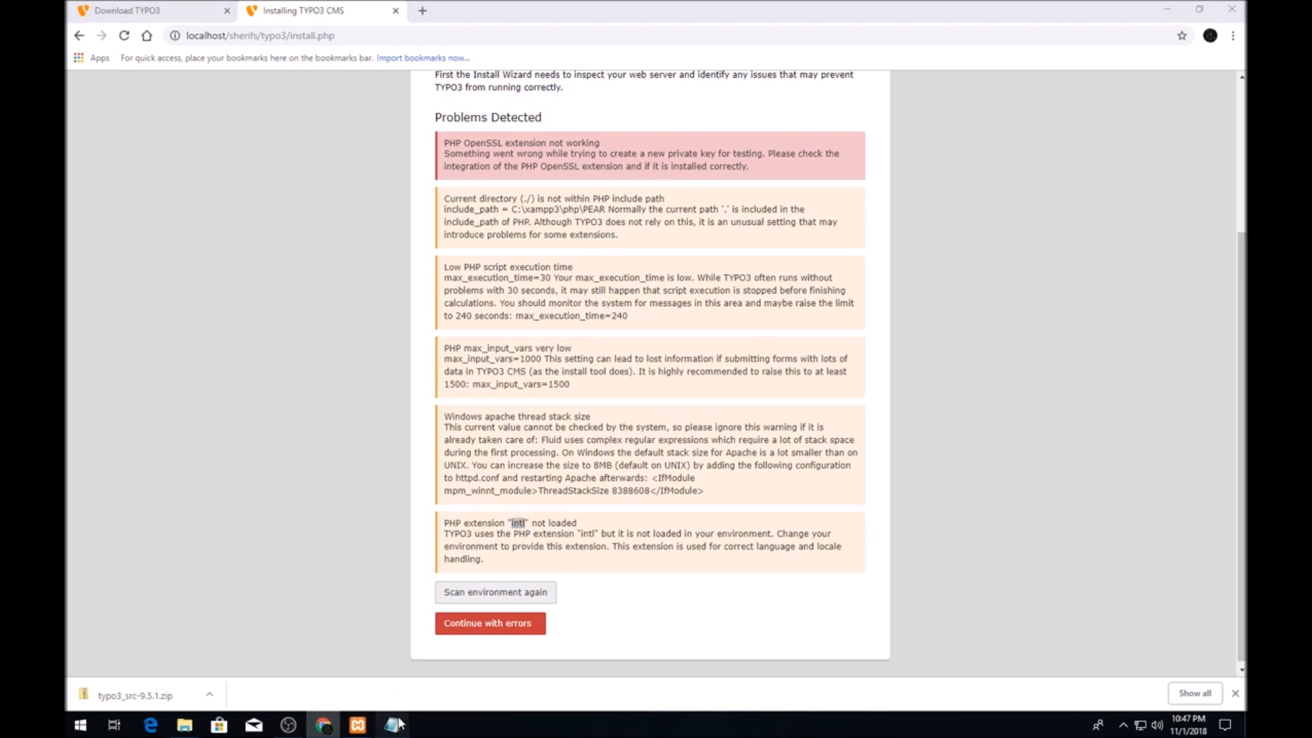
pyautogui.hotkey('ctrl', 'f')
pyautogui.hotkey('ctrl', 'v')
pyautogui.press('Return')
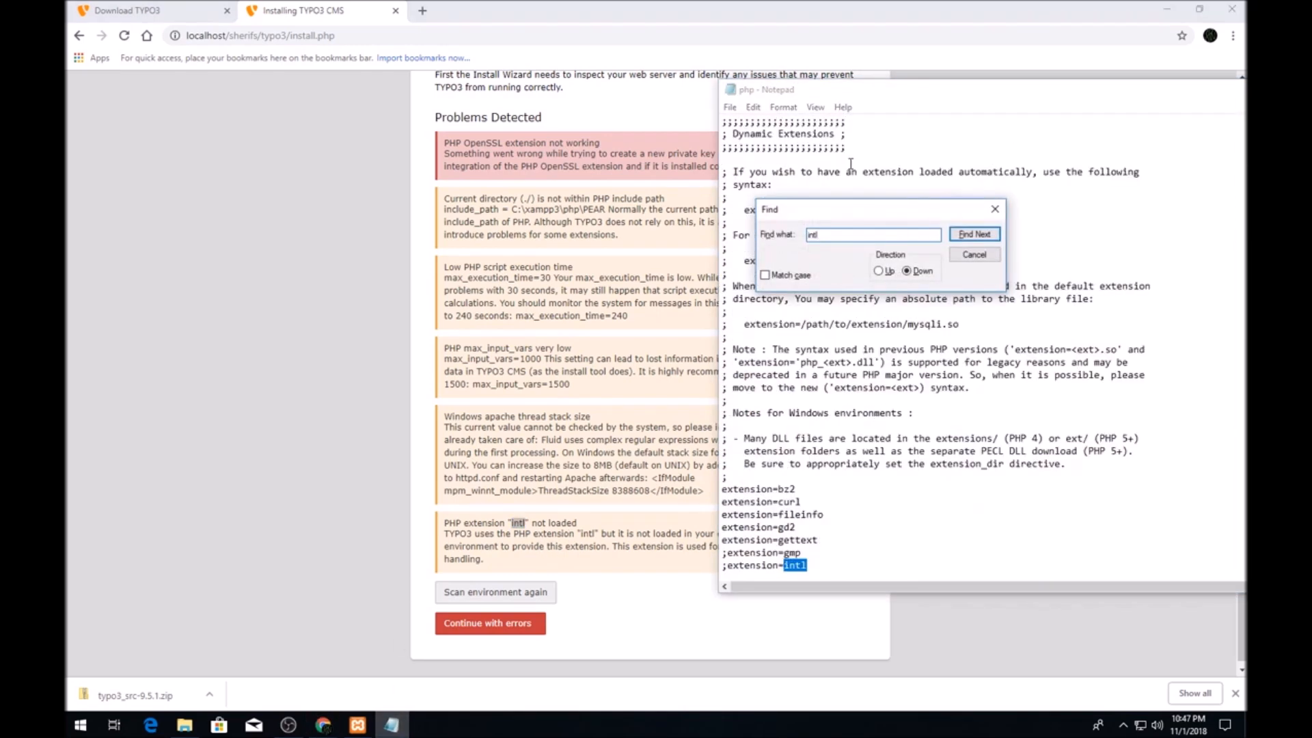
pyautogui.click(975, 254)
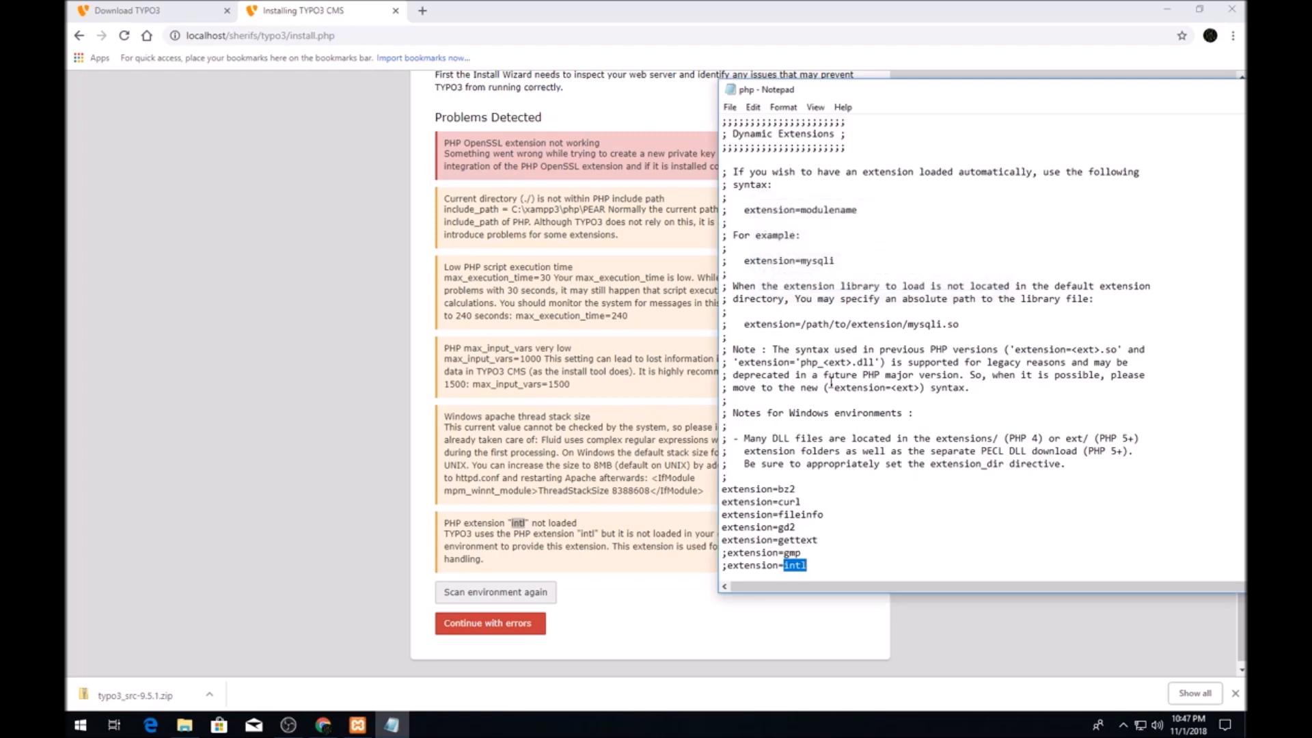
pyautogui.click(724, 566)
pyautogui.press('Delete')
pyautogui.click(667, 465)
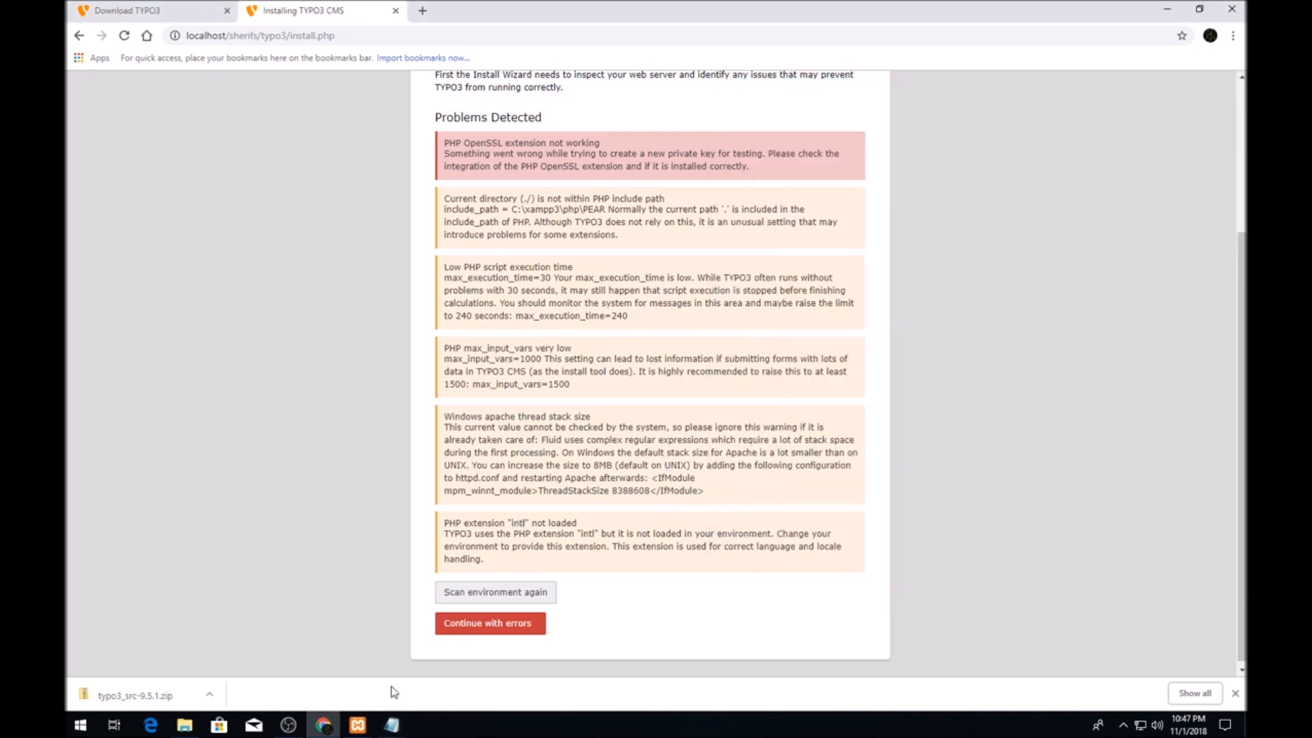
# Close the edited php.ini file in Notepad.
pyautogui.click(392, 724)
pyautogui.moveTo(1163, 91); pyautogui.dragTo(704, 80)
pyautogui.click(1114, 73)
# Restart Apache in XAMPP and reload the TYPO3 install check.
pyautogui.click(355, 722)
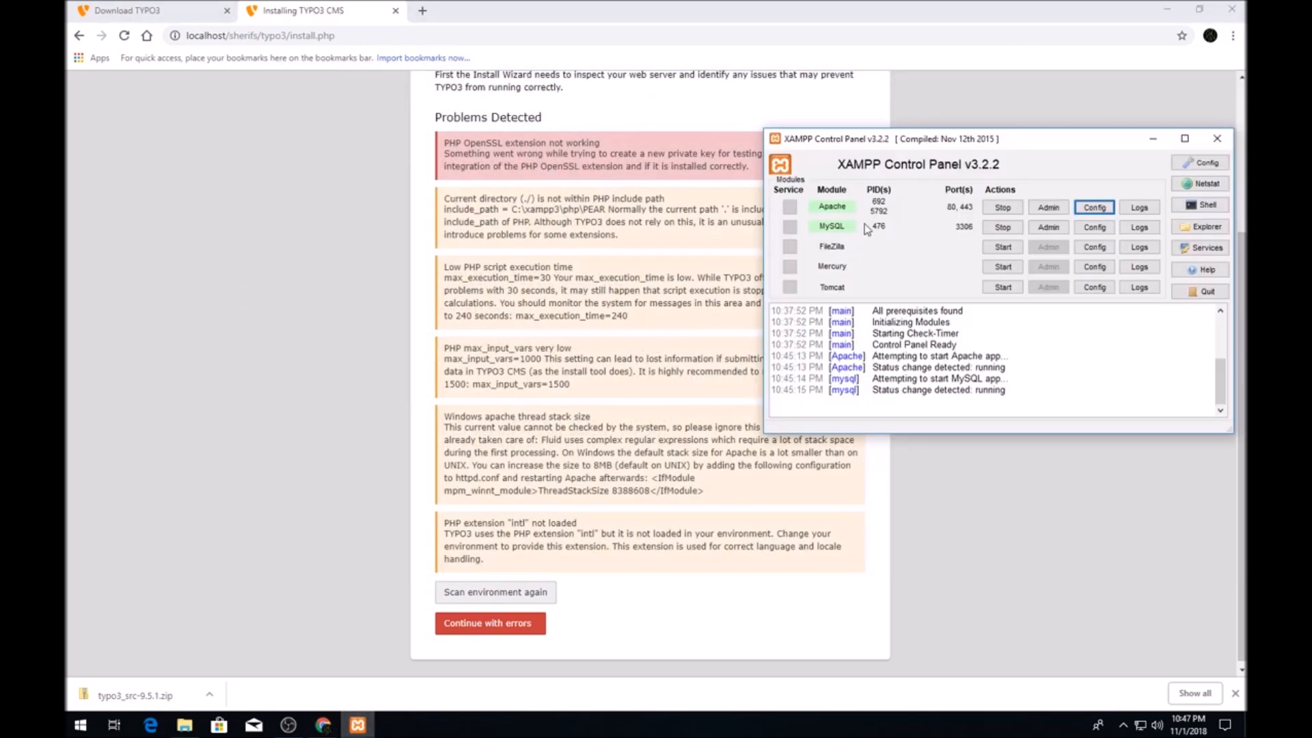
pyautogui.click(1016, 209)
pyautogui.click(1014, 208)
pyautogui.click(355, 171)
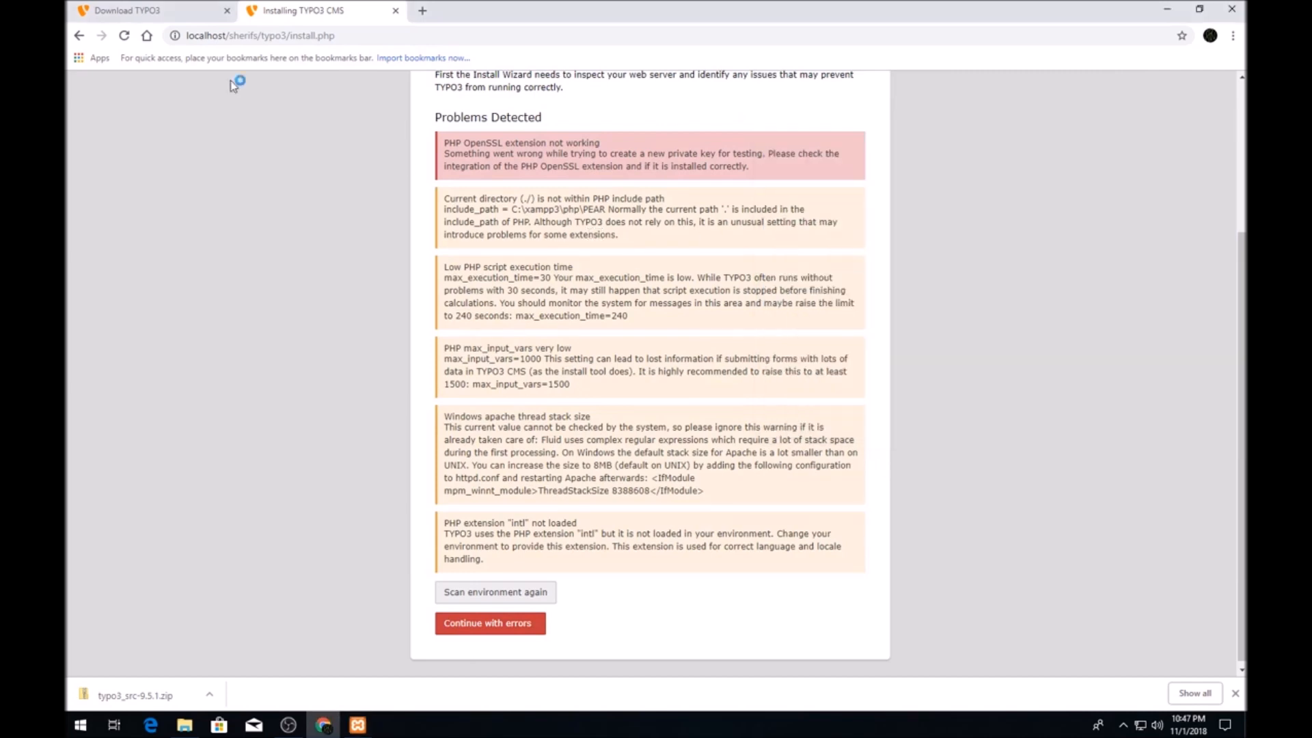
pyautogui.click(126, 35)
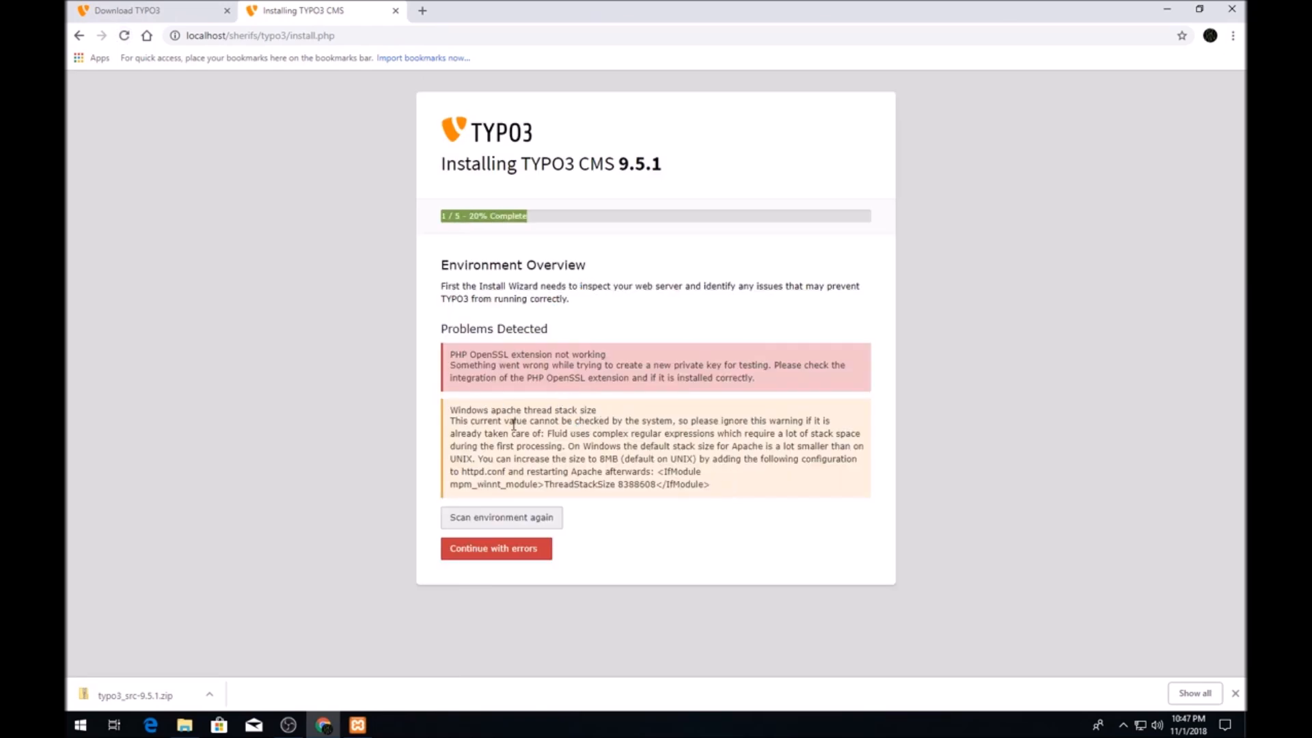
# Continue past the remaining environment errors, submit the MySQL connection, and create a new database.
pyautogui.click(526, 549)
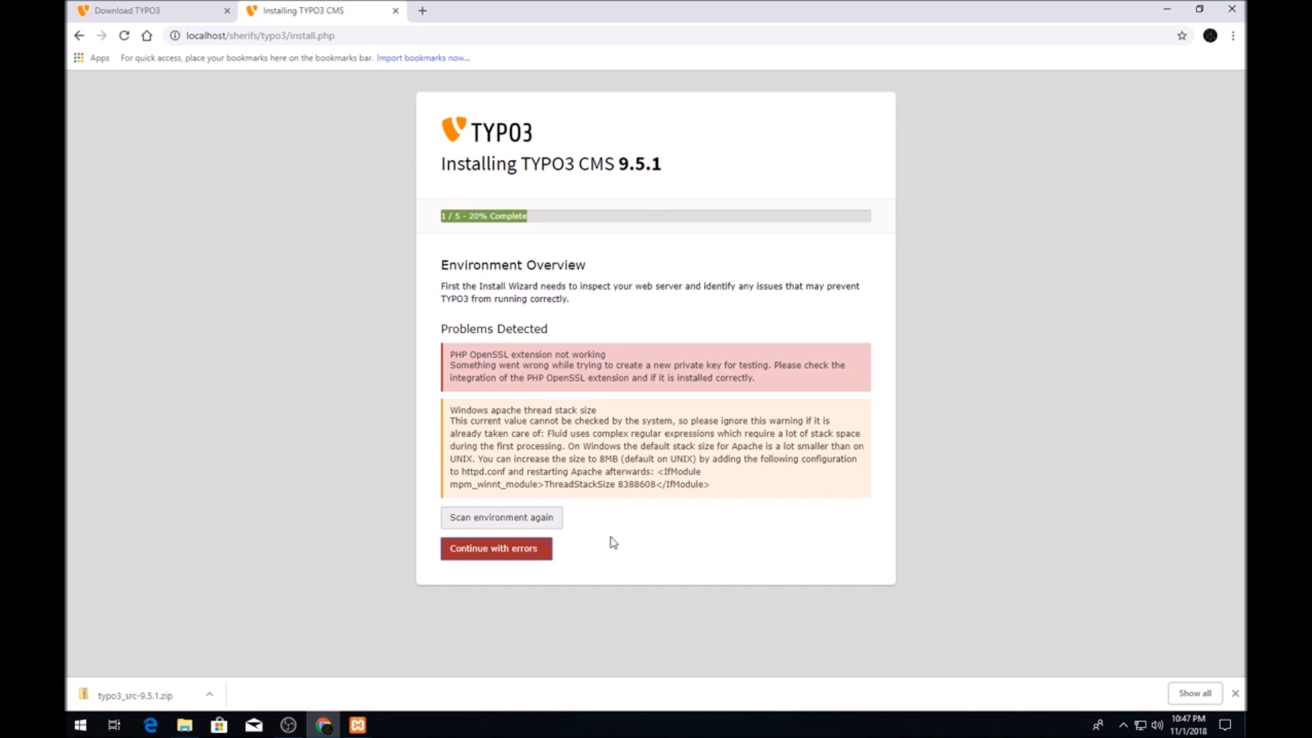
pyautogui.click(1236, 693)
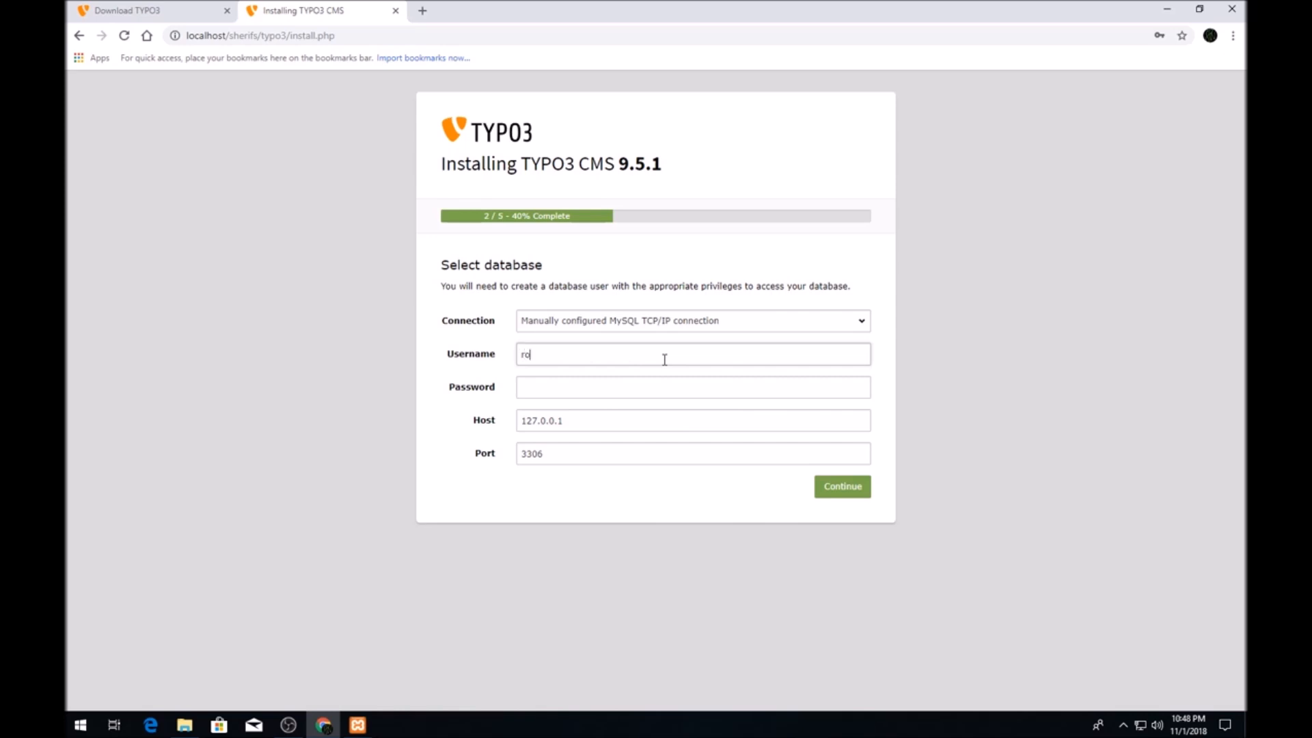
pyautogui.click(861, 491)
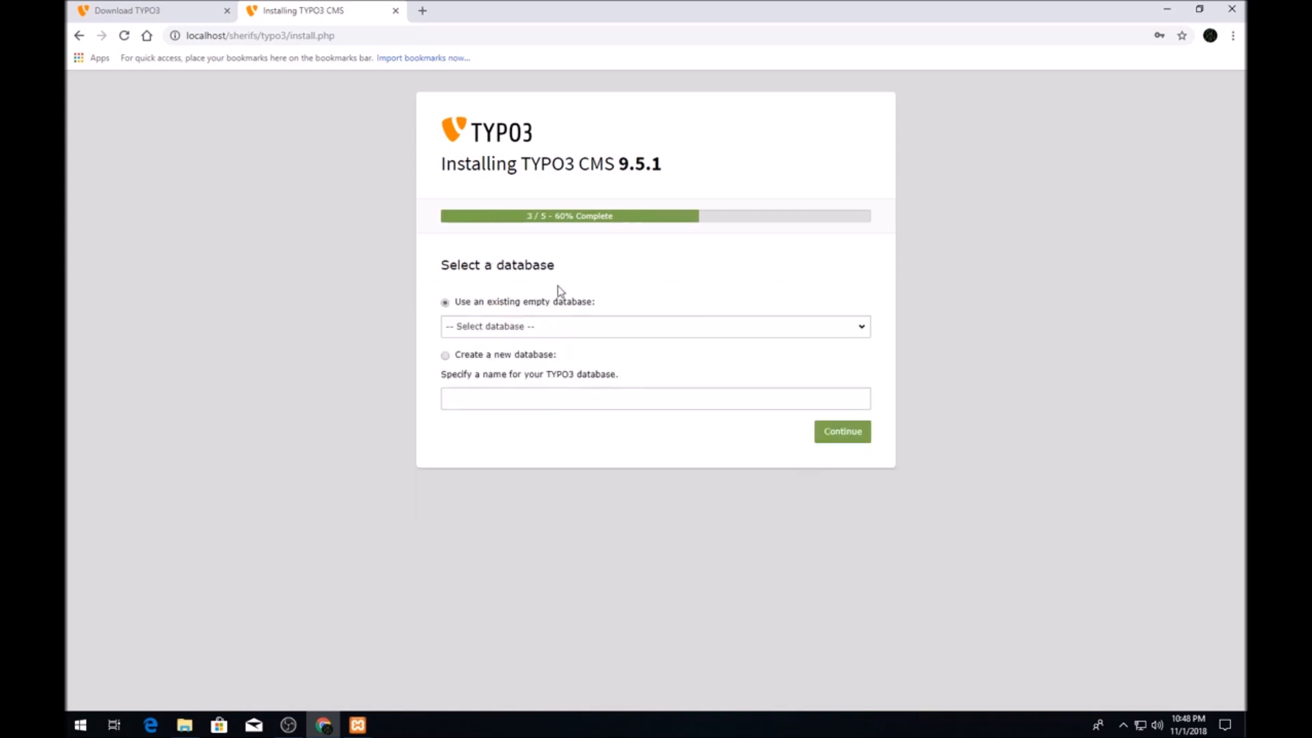
pyautogui.click(528, 401)
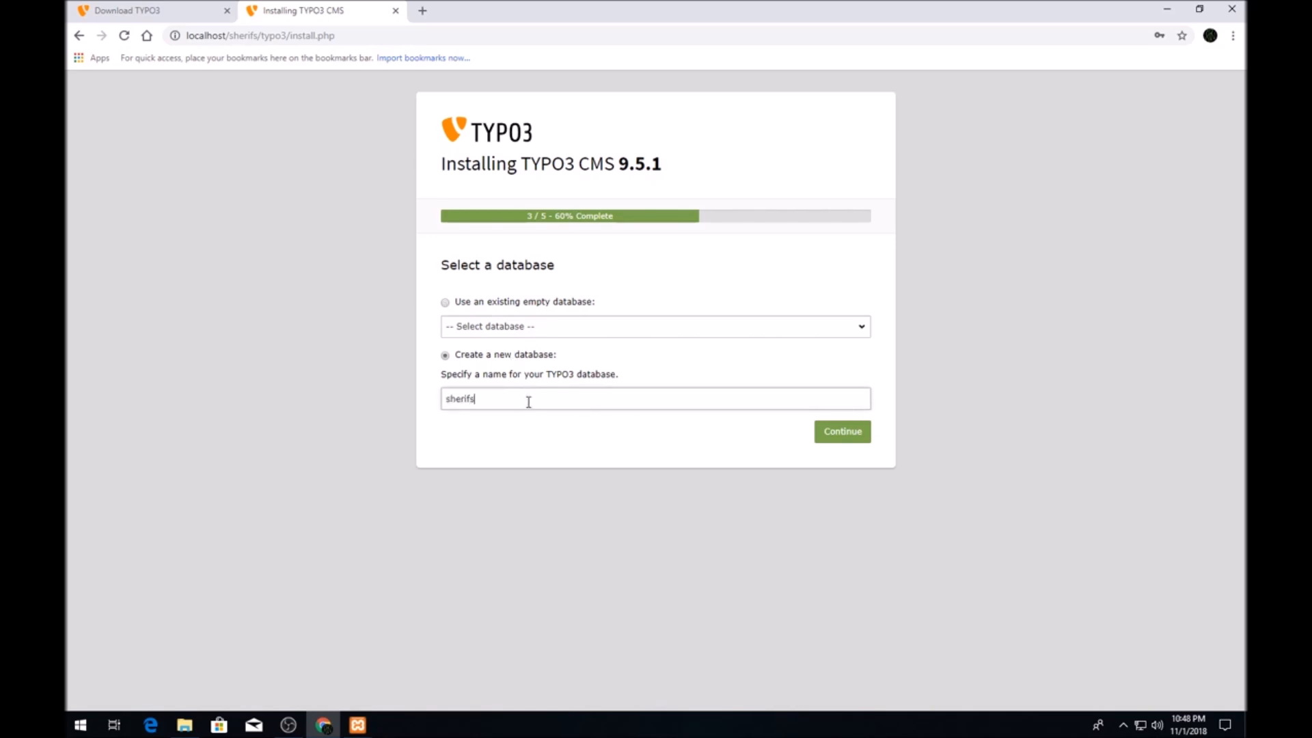
pyautogui.click(865, 441)
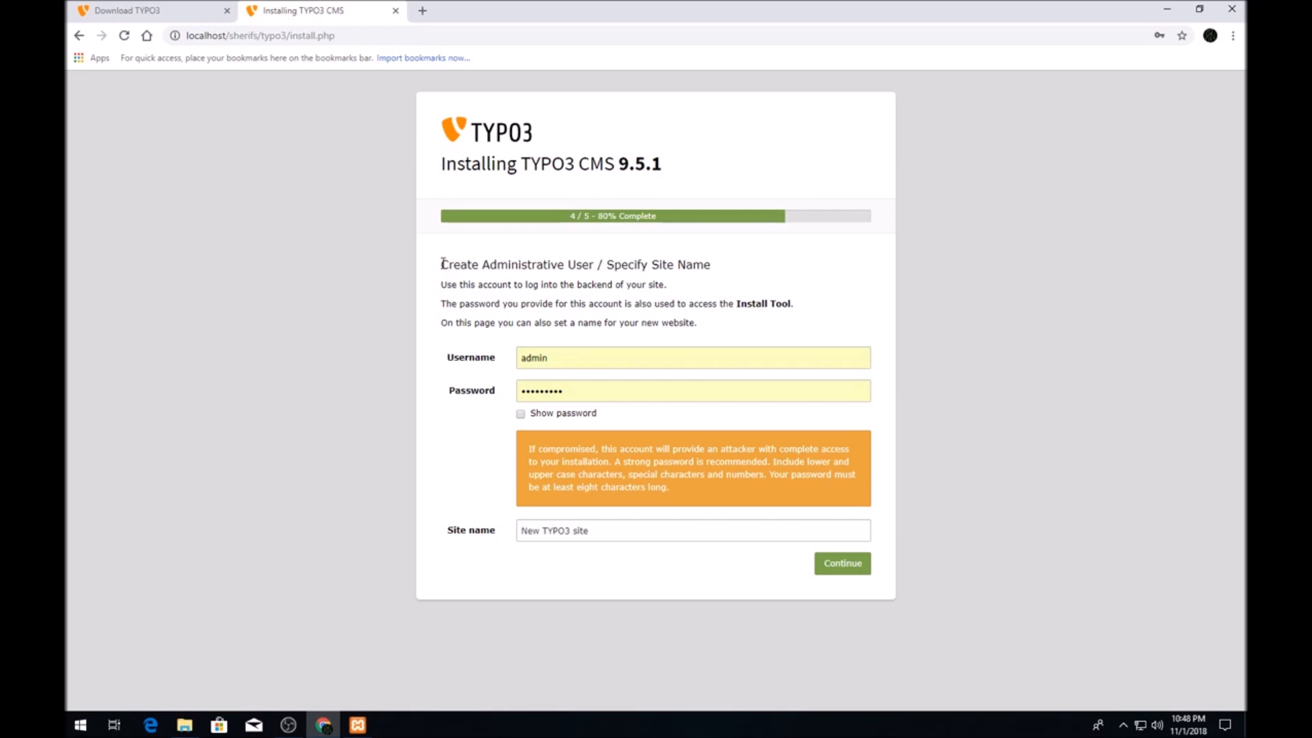
# Set the site name to 'Sher', complete the install, and log straight into the TYPO3 backend.
pyautogui.tripleClick(612, 524)
pyautogui.write('Sherifs')
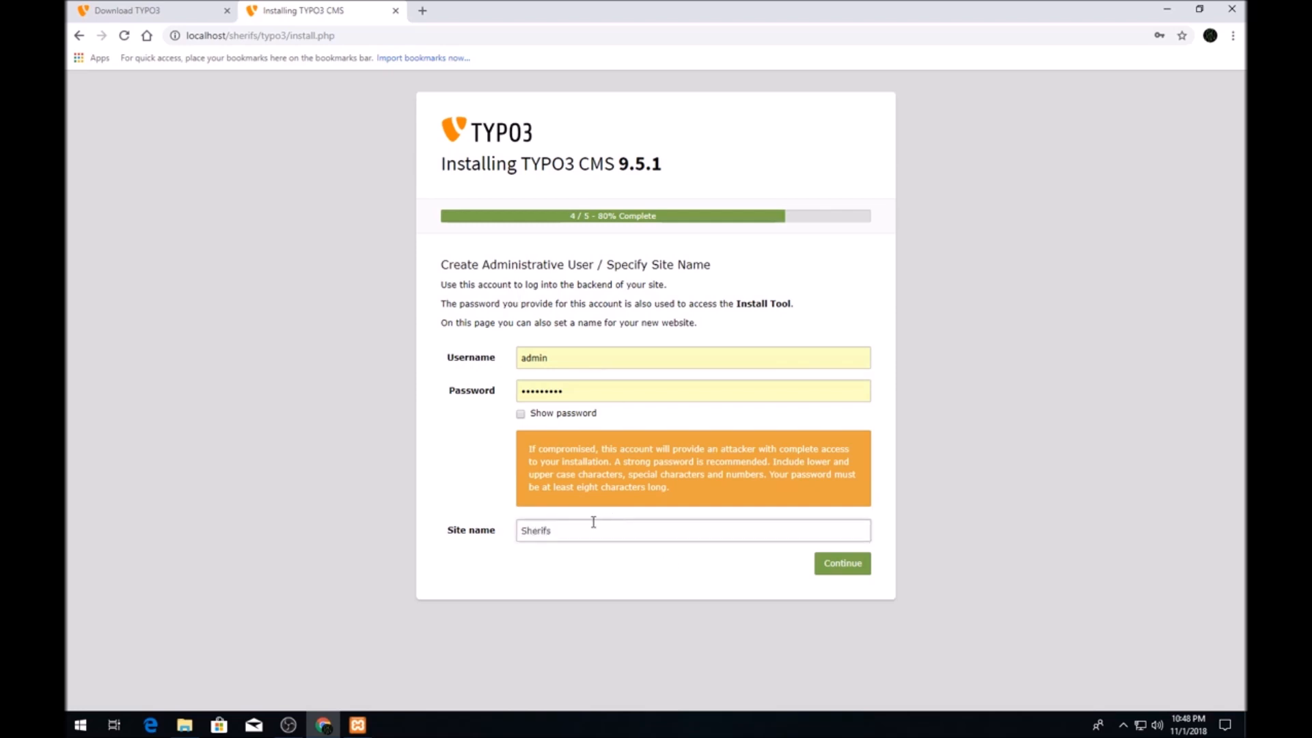
pyautogui.click(850, 570)
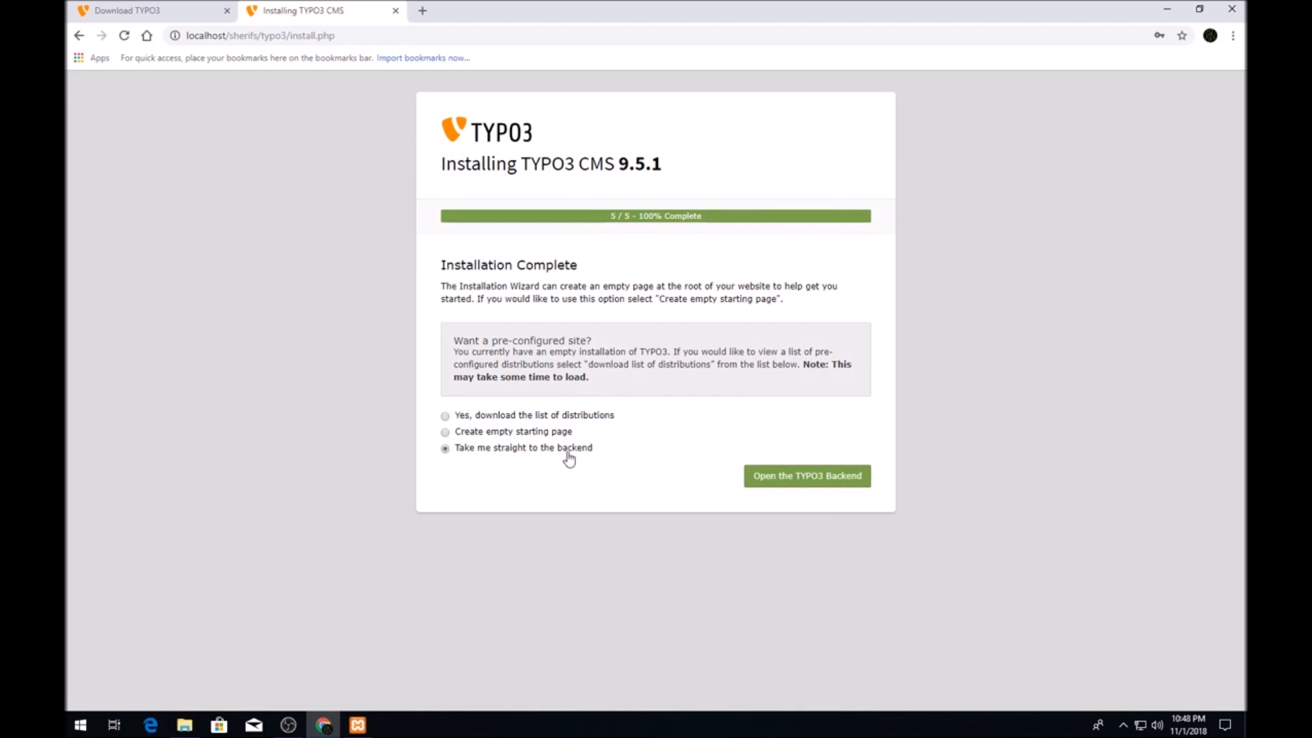
pyautogui.click(801, 481)
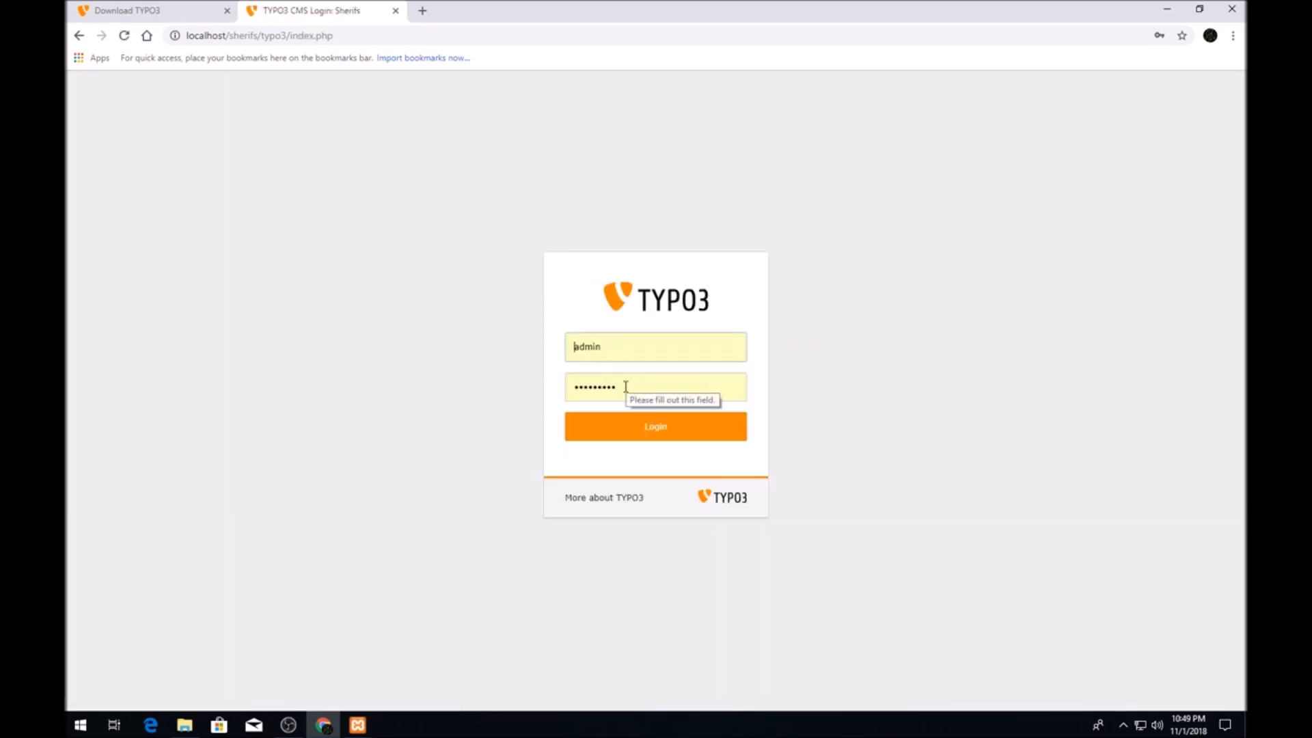
pyautogui.press('Return')
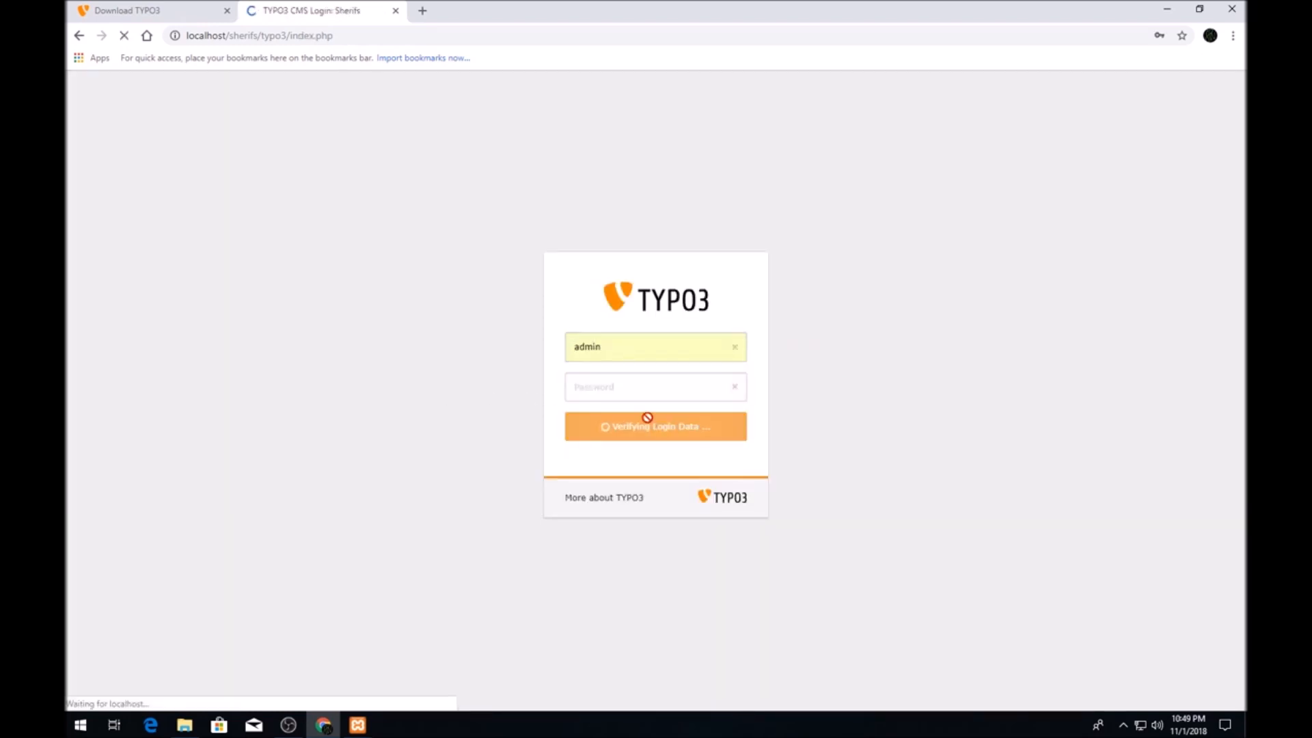